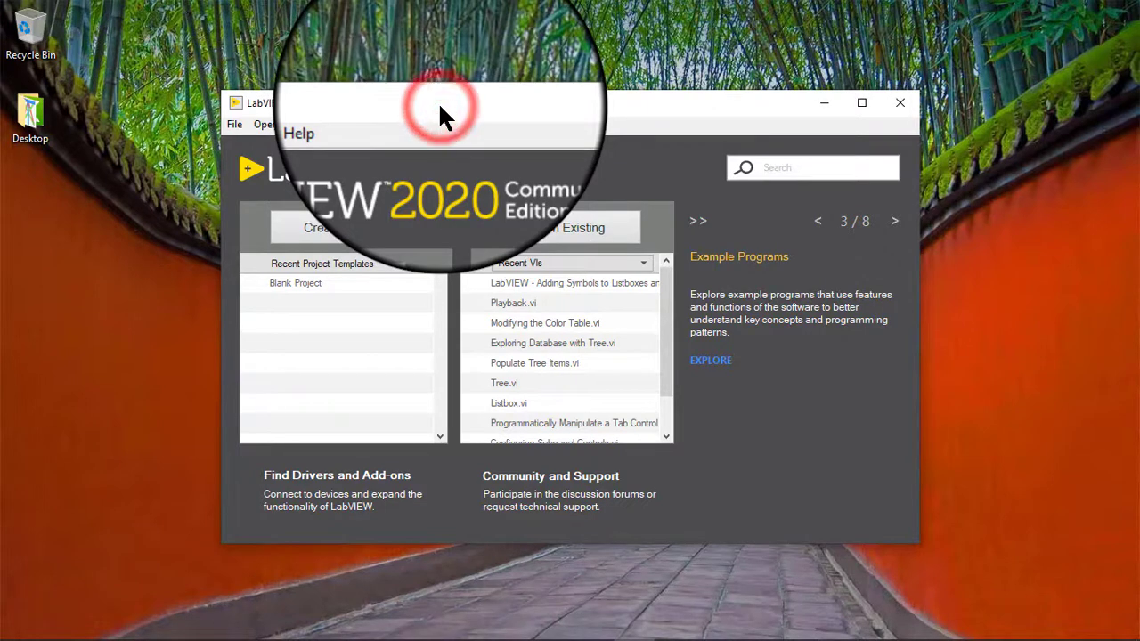
Create a new VI and place a Listbox at the front panel's top left.
key("ctrl+n")
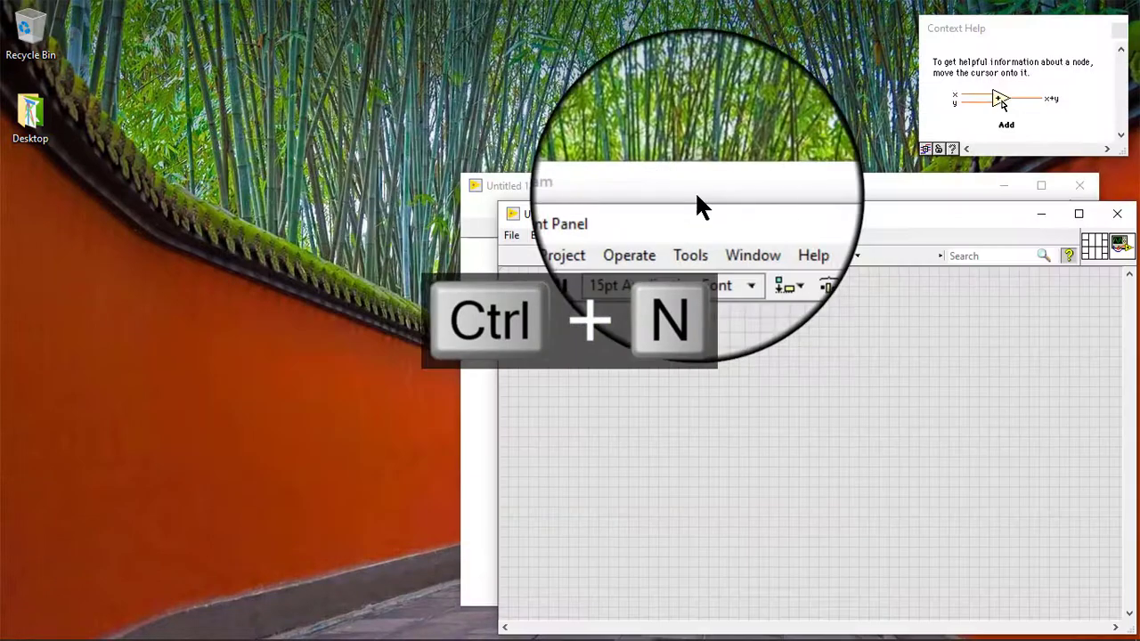
left_click_drag(694, 192, 422, 38)
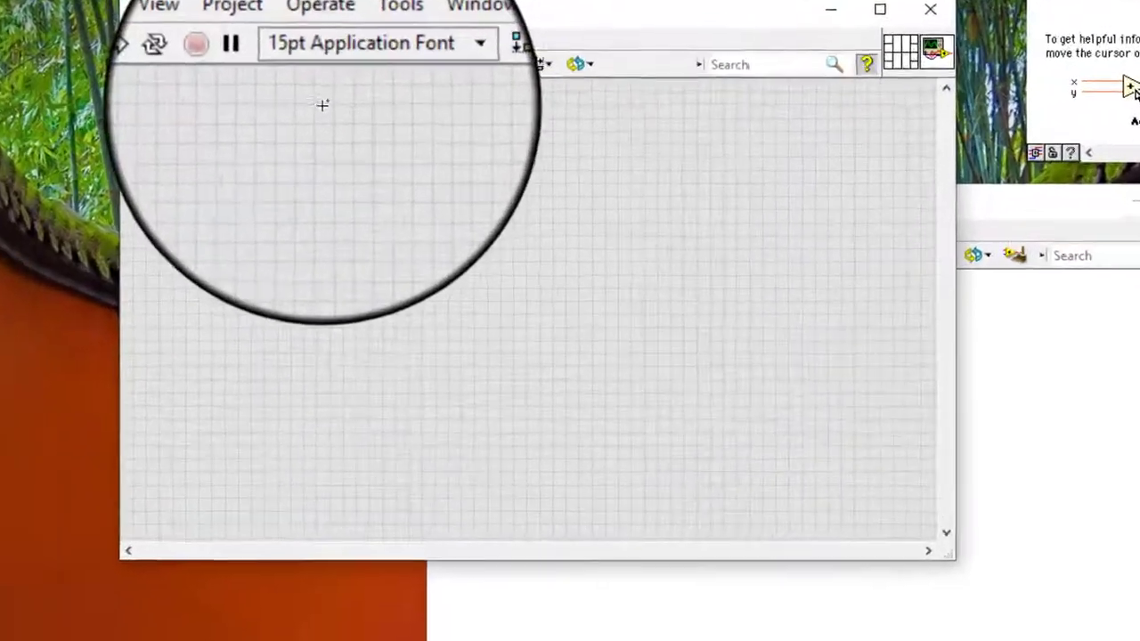
right_click(386, 125)
mouse_move(498, 299)
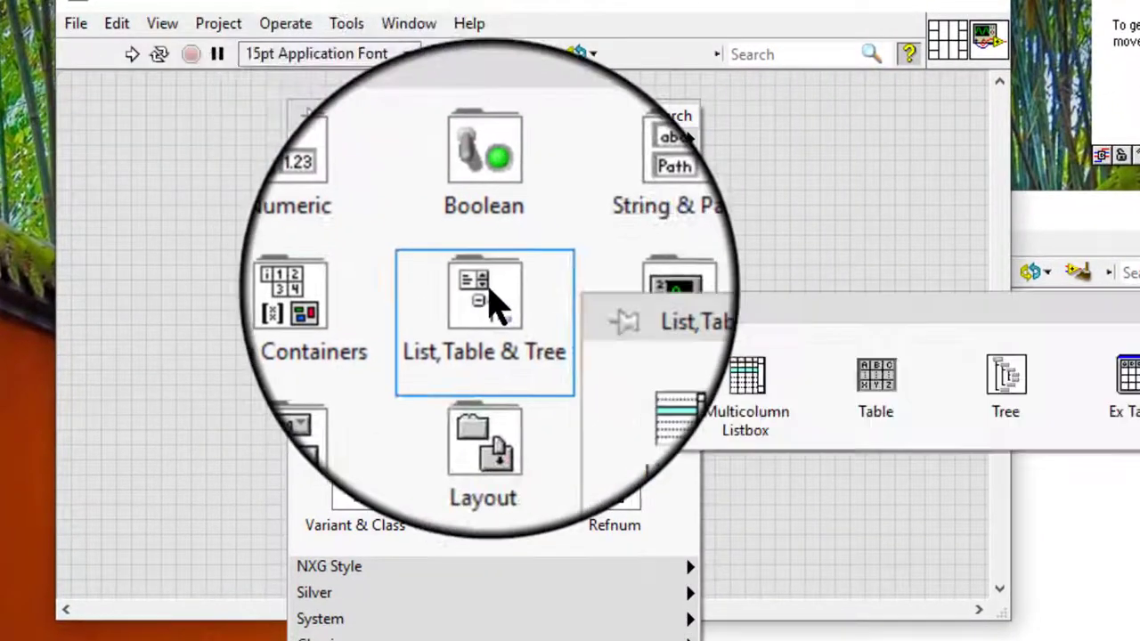
left_click(606, 401)
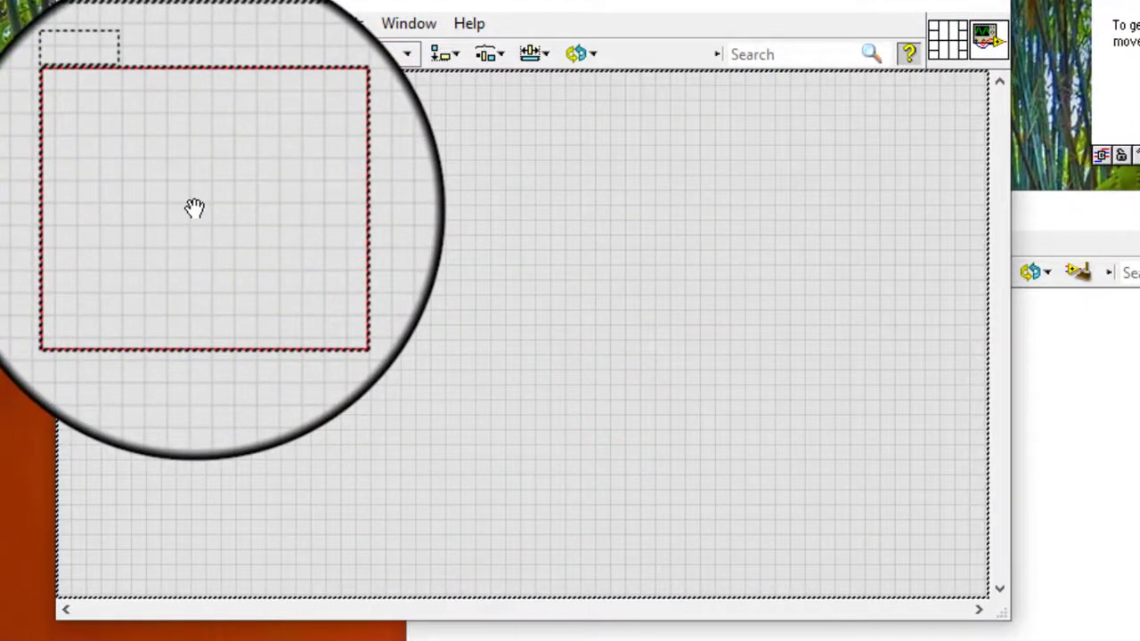
left_click(194, 208)
Place a Table Control right of the Listbox and a Tree below it.
right_click(448, 190)
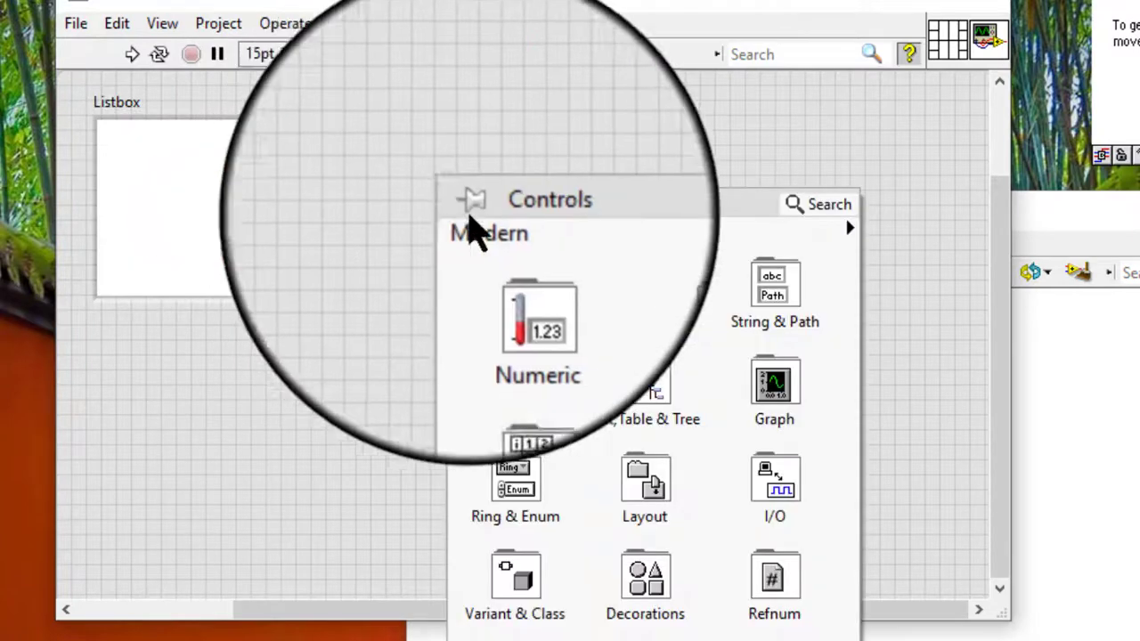
mouse_move(663, 418)
left_click(1033, 477)
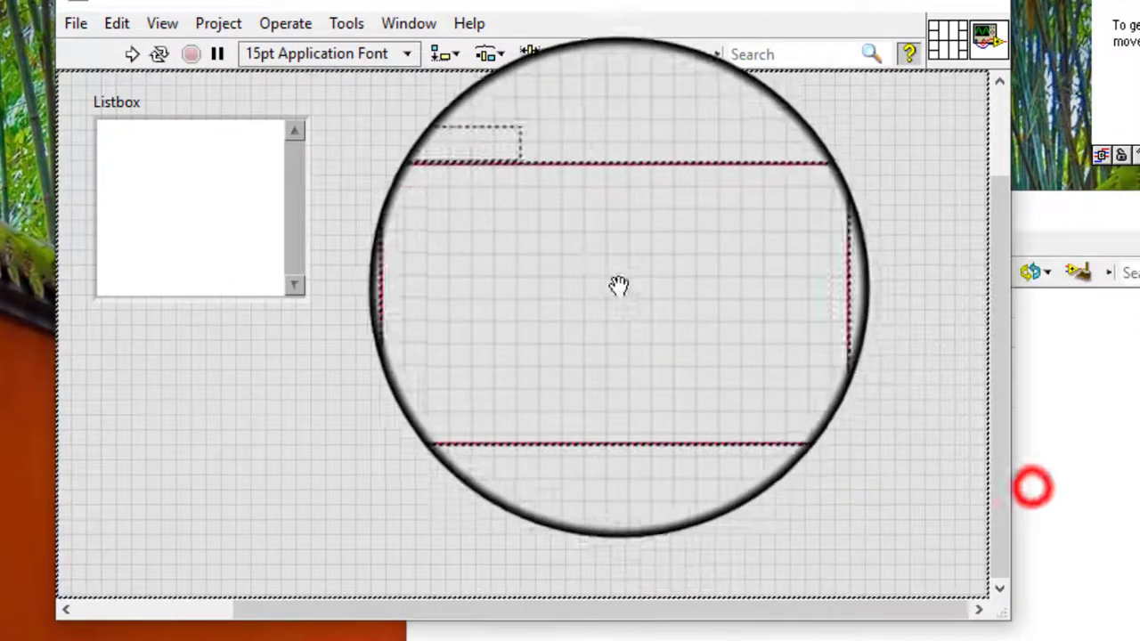
left_click(512, 214)
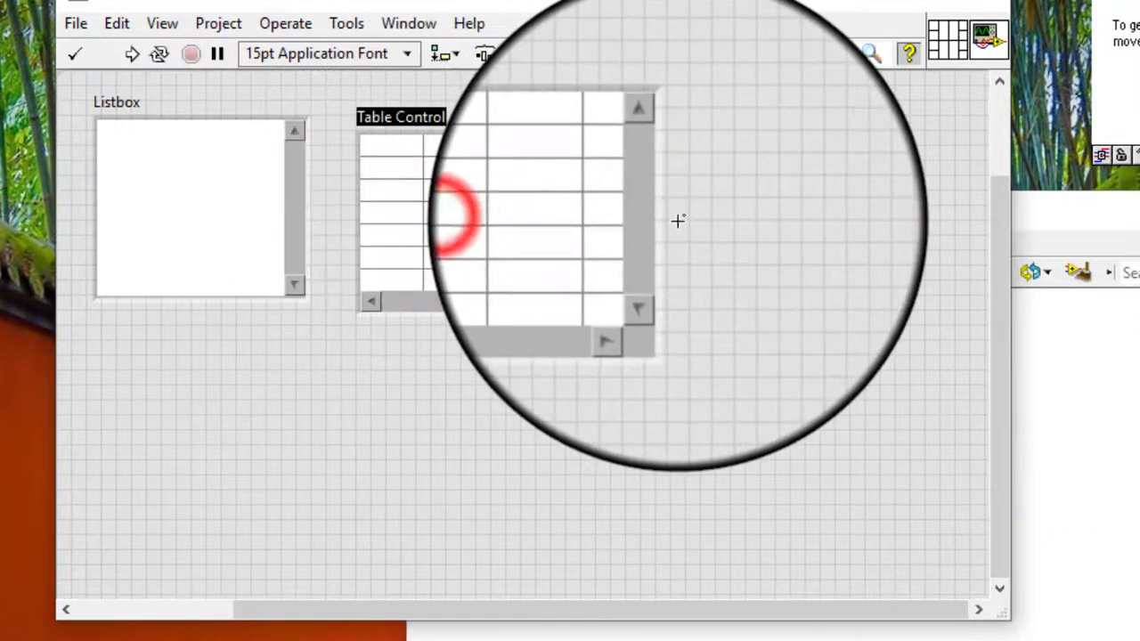
right_click(728, 221)
mouse_move(930, 388)
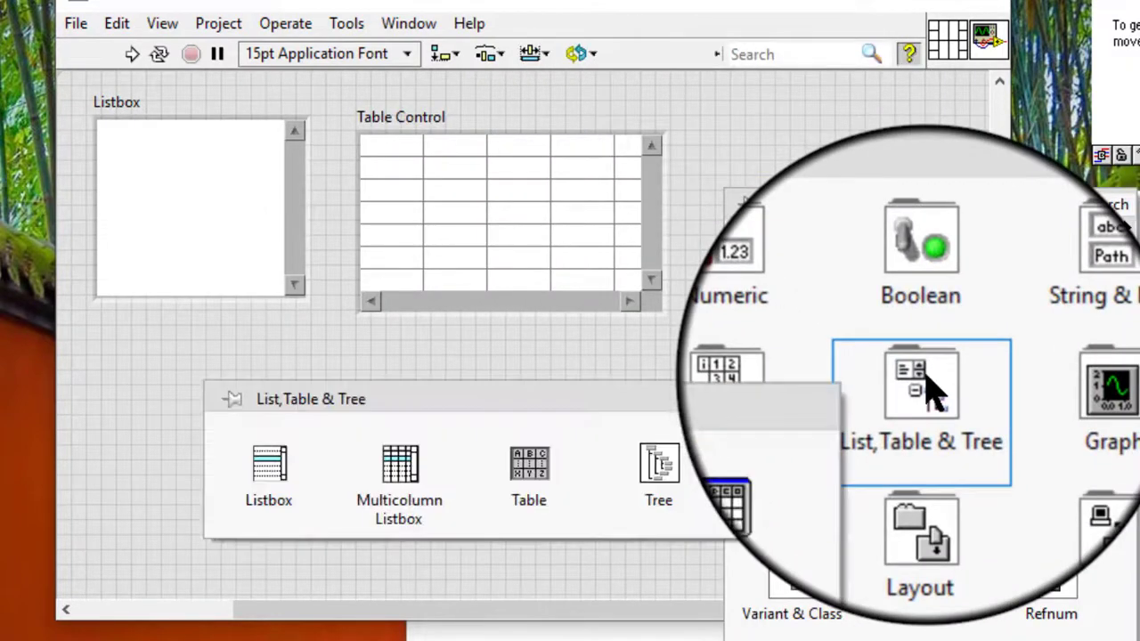
left_click(634, 459)
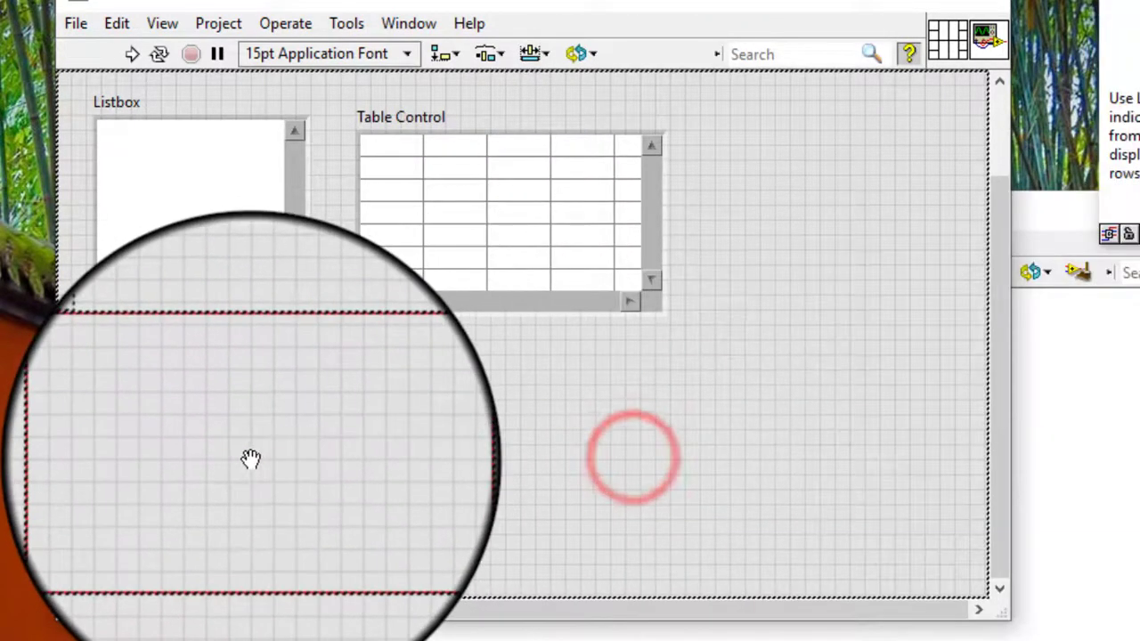
left_click(251, 461)
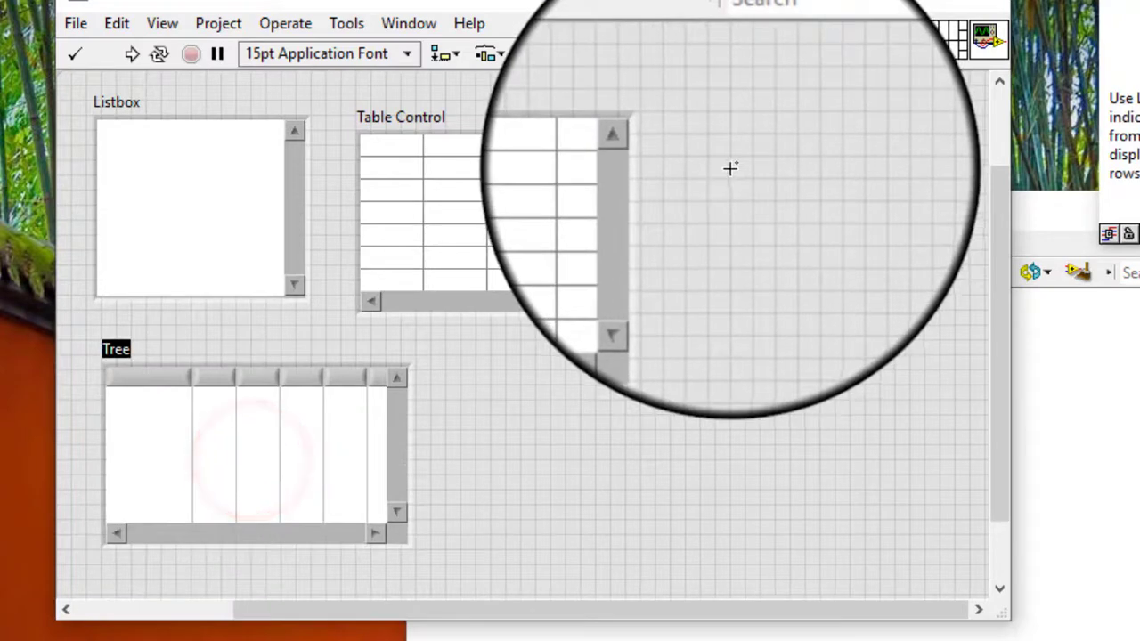
Place a Digital Data control to the right of the Tree.
right_click(730, 170)
mouse_move(1058, 472)
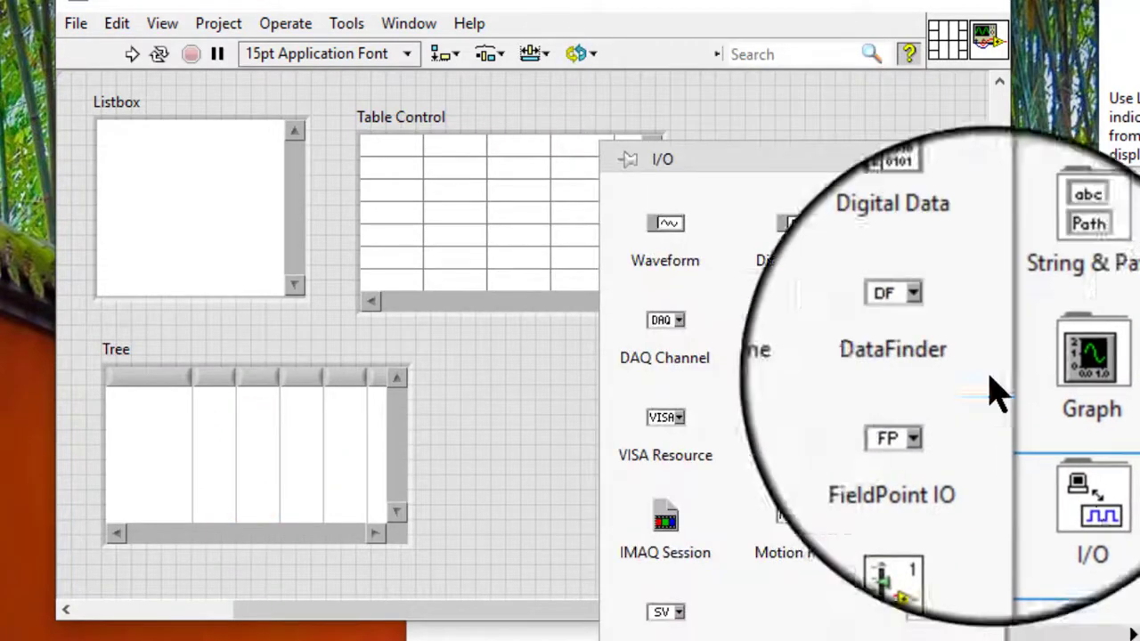
left_click(913, 259)
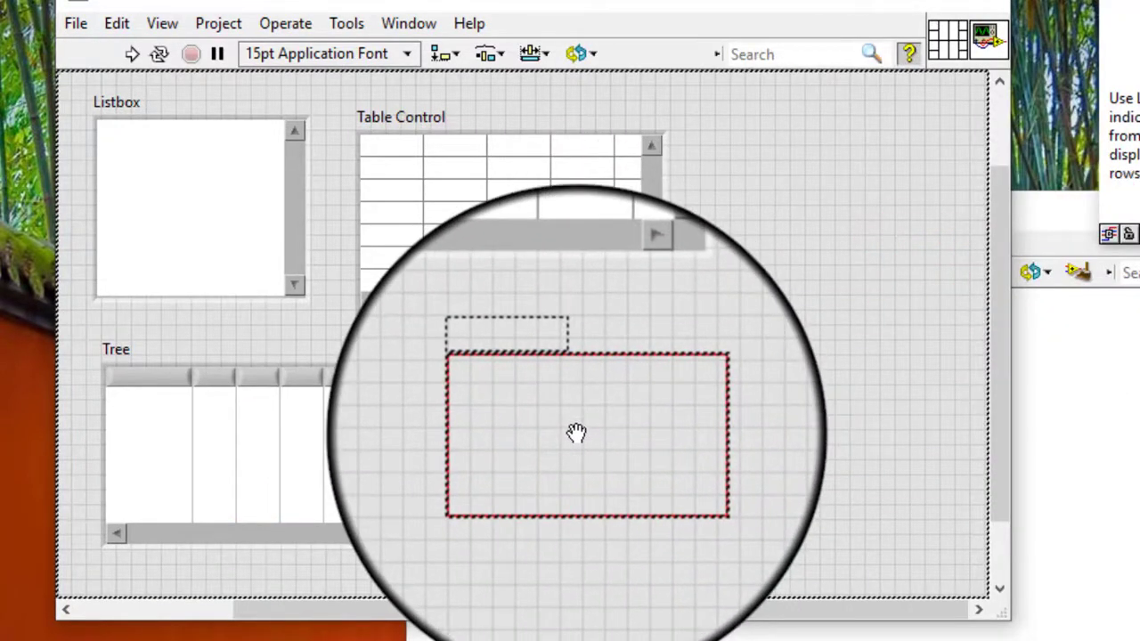
left_click(576, 433)
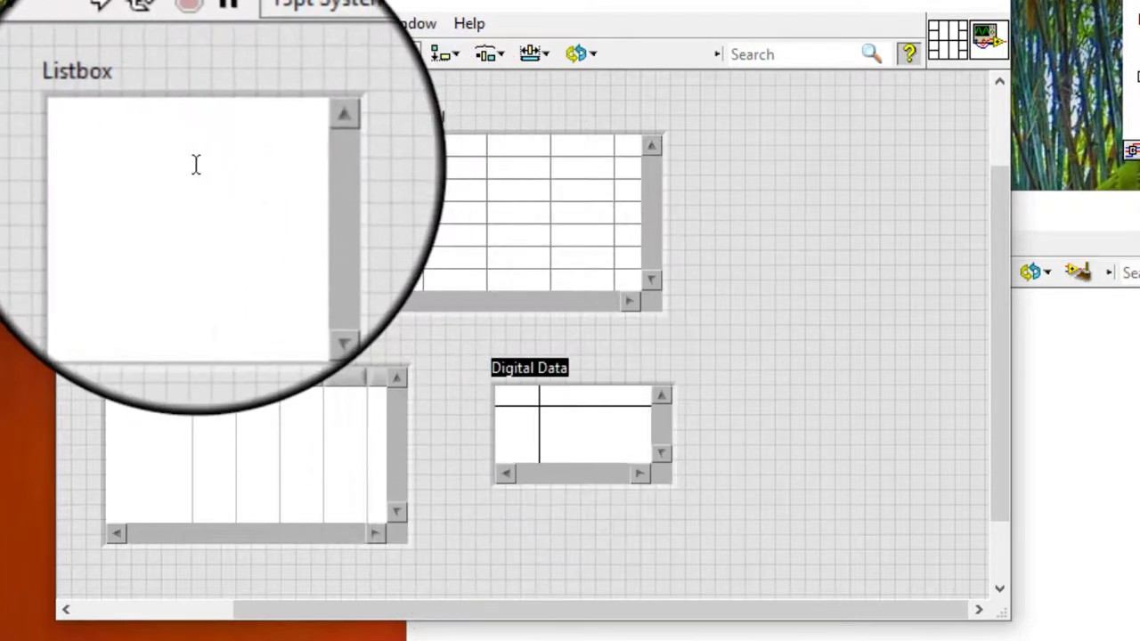
Show Context Help for the Listbox, revealing its 32-bit integer data type.
key("ctrl+h")
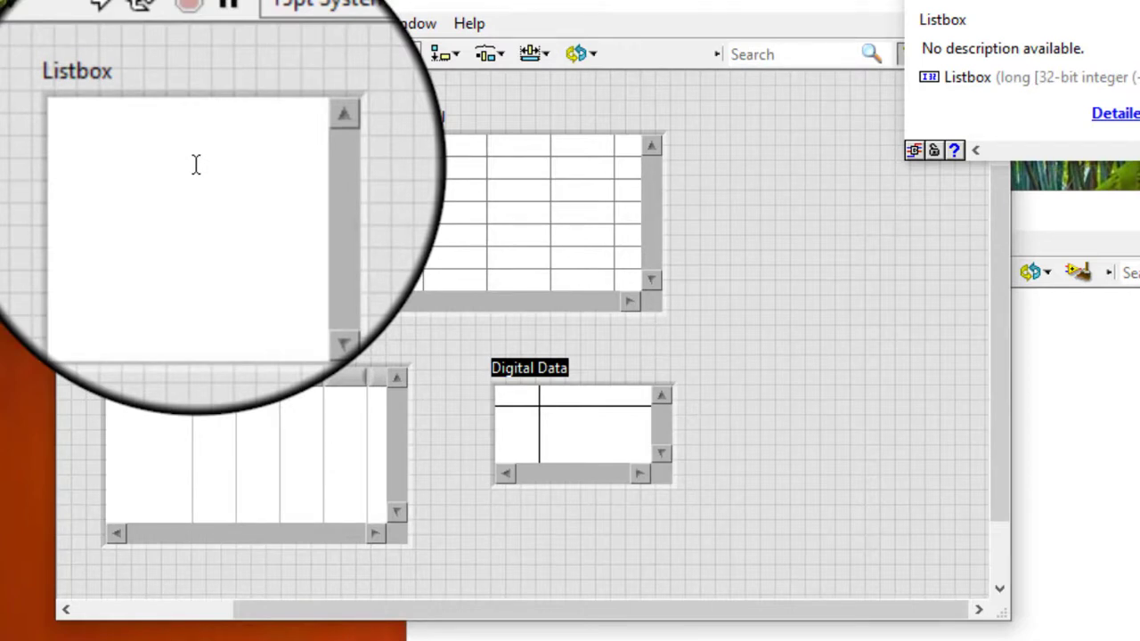
Make the table display its caption 'Table Control' instead of its label.
right_click(512, 168)
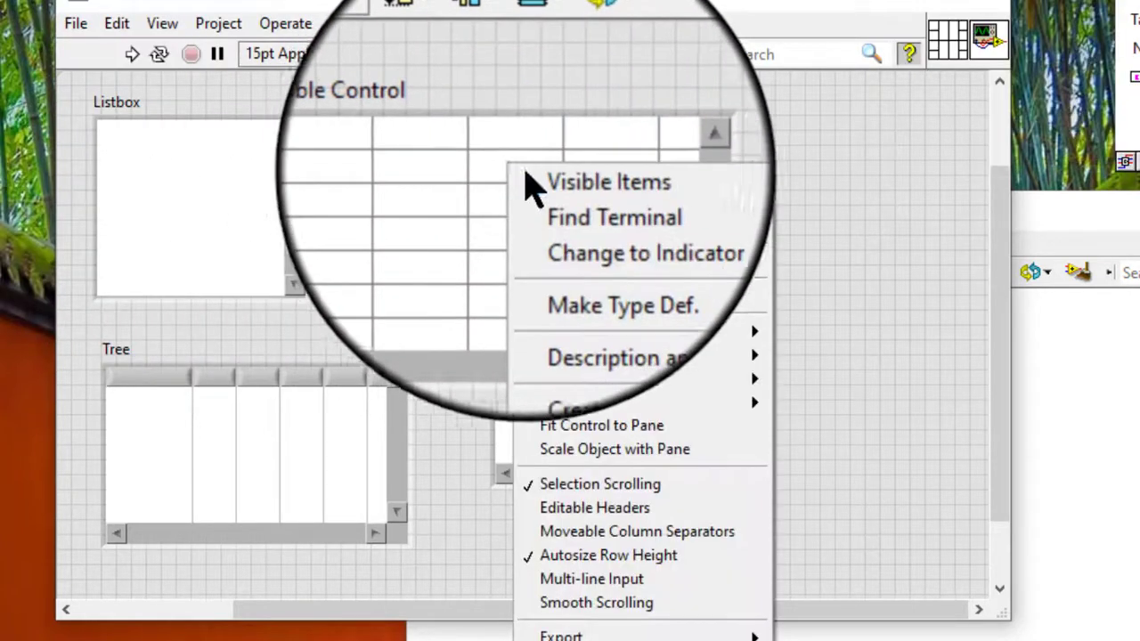
mouse_move(561, 187)
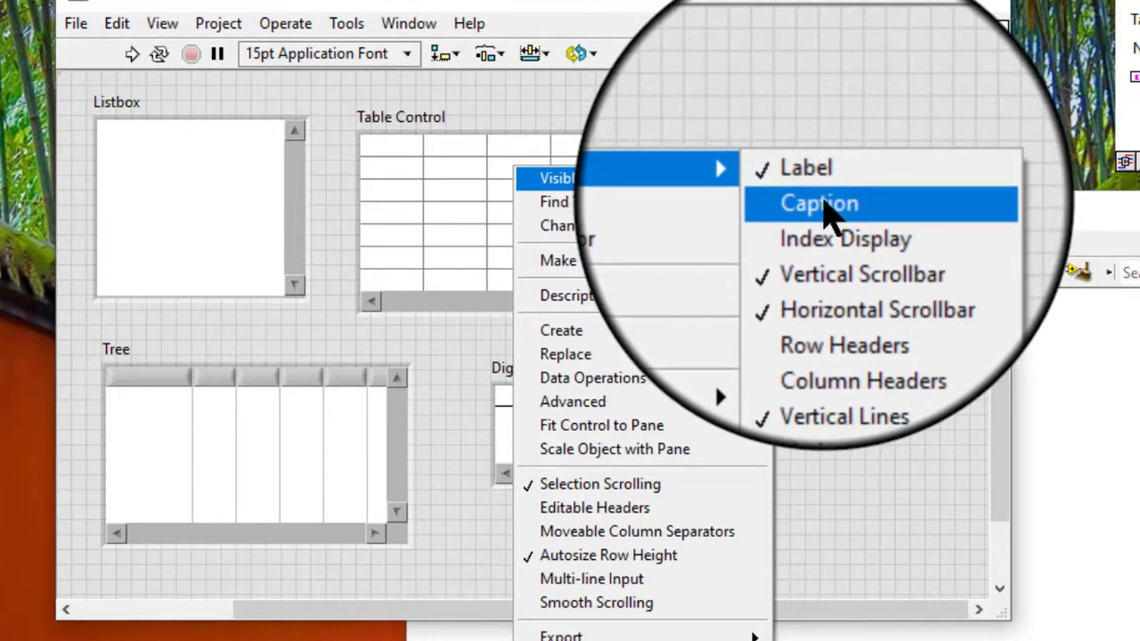
left_click(825, 203)
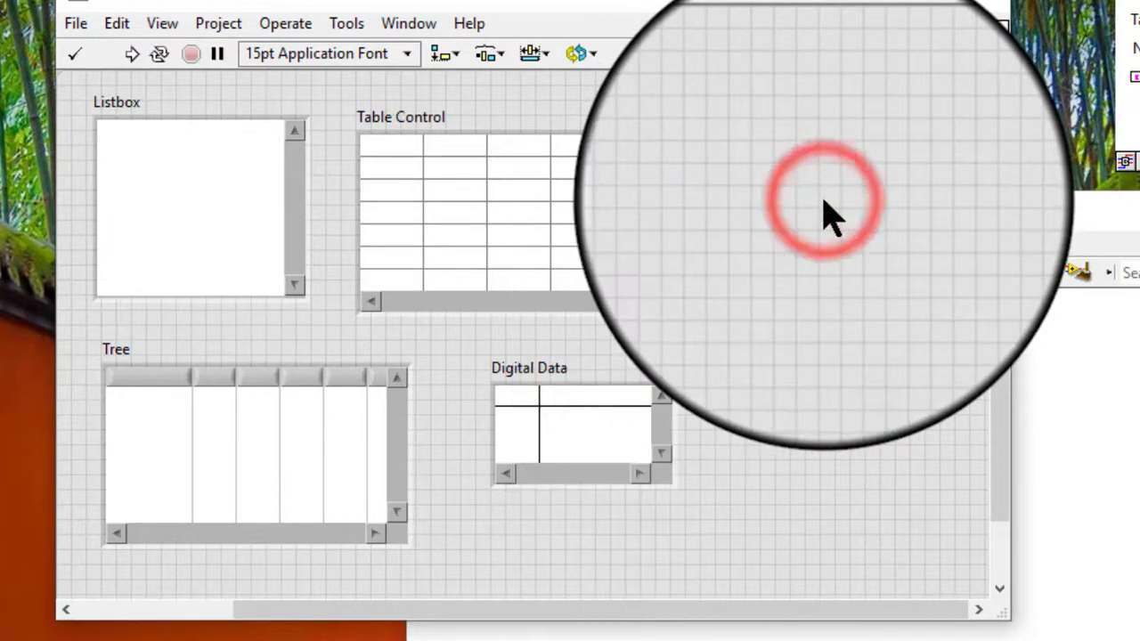
right_click(527, 173)
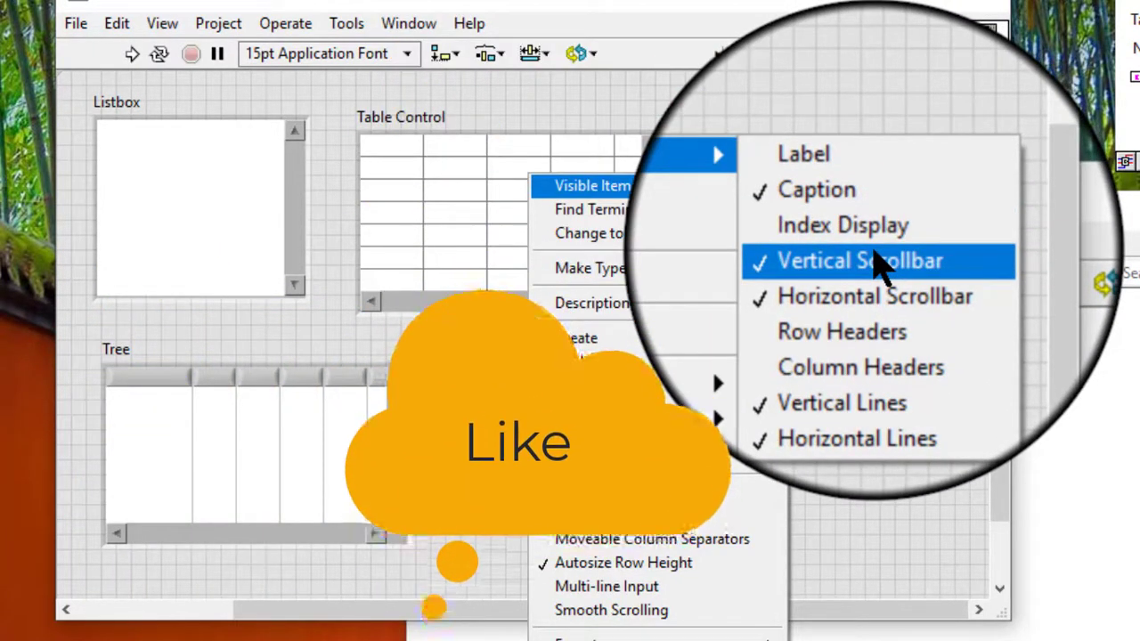
Turn the Table Control's vertical scrollbar off and back on.
left_click(878, 260)
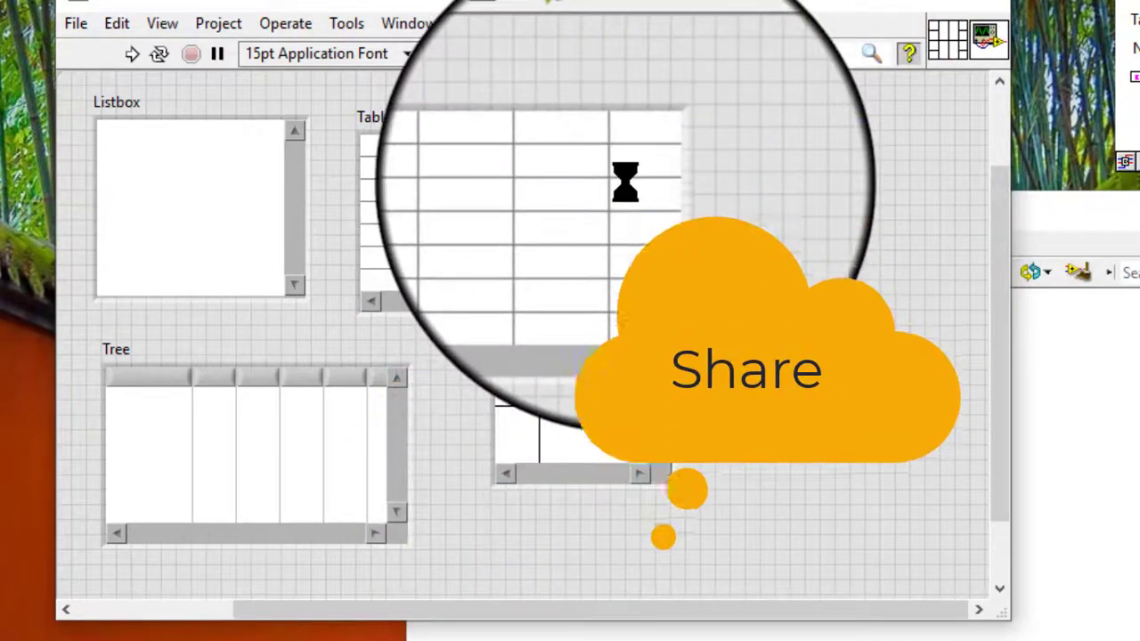
right_click(627, 184)
mouse_move(690, 194)
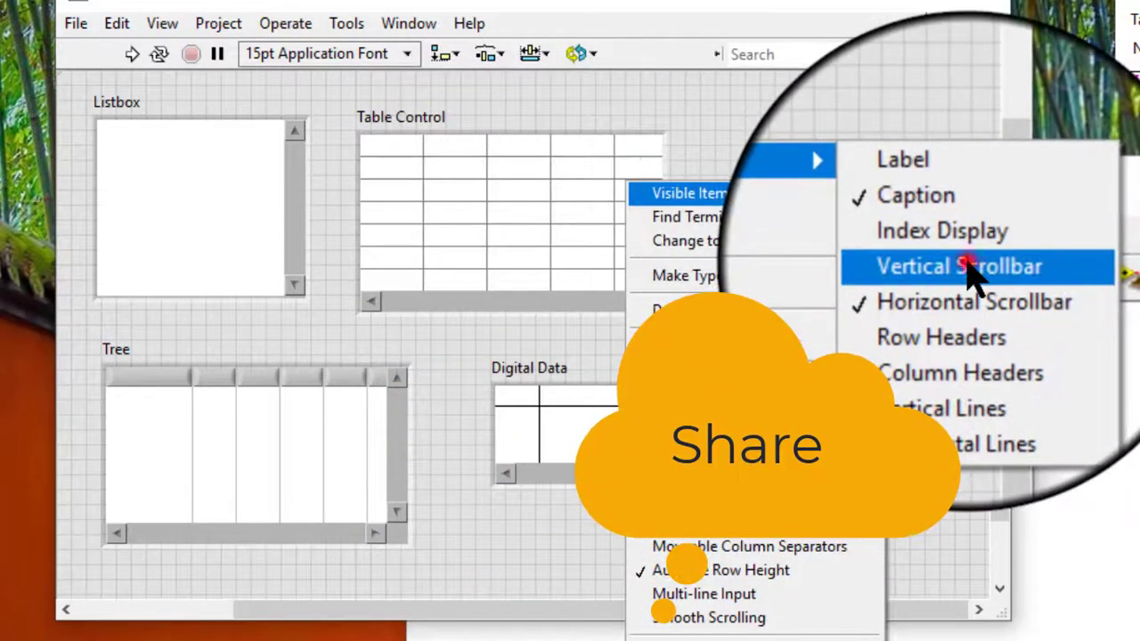
left_click(900, 265)
left_click(662, 165)
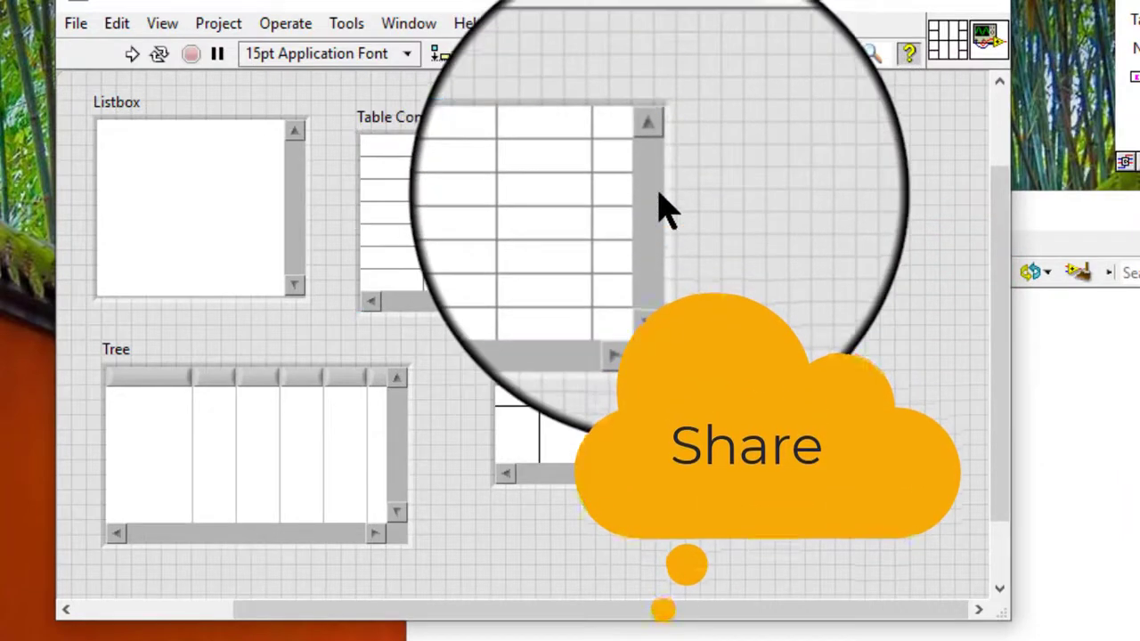
Enable Row Headers on the Table Control.
right_click(542, 206)
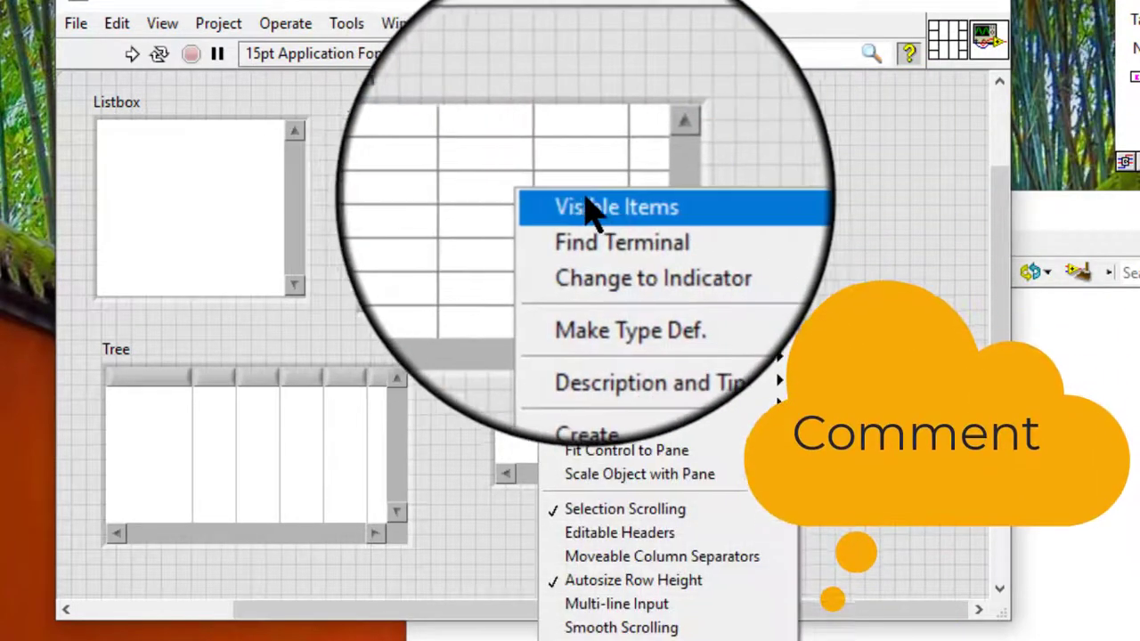
mouse_move(713, 204)
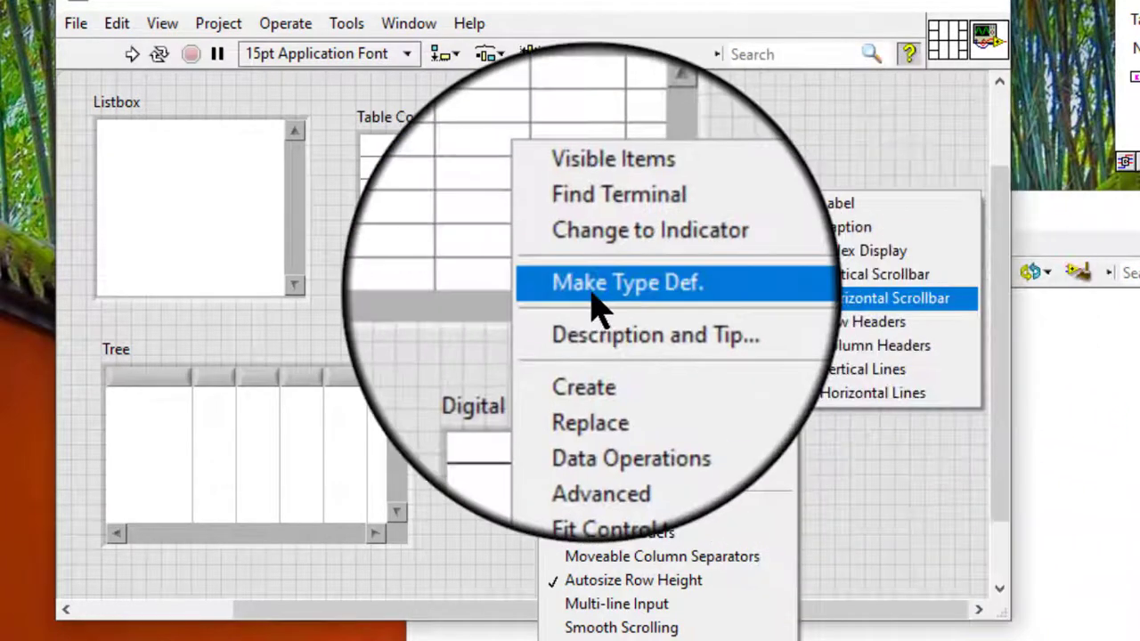
left_click(417, 322)
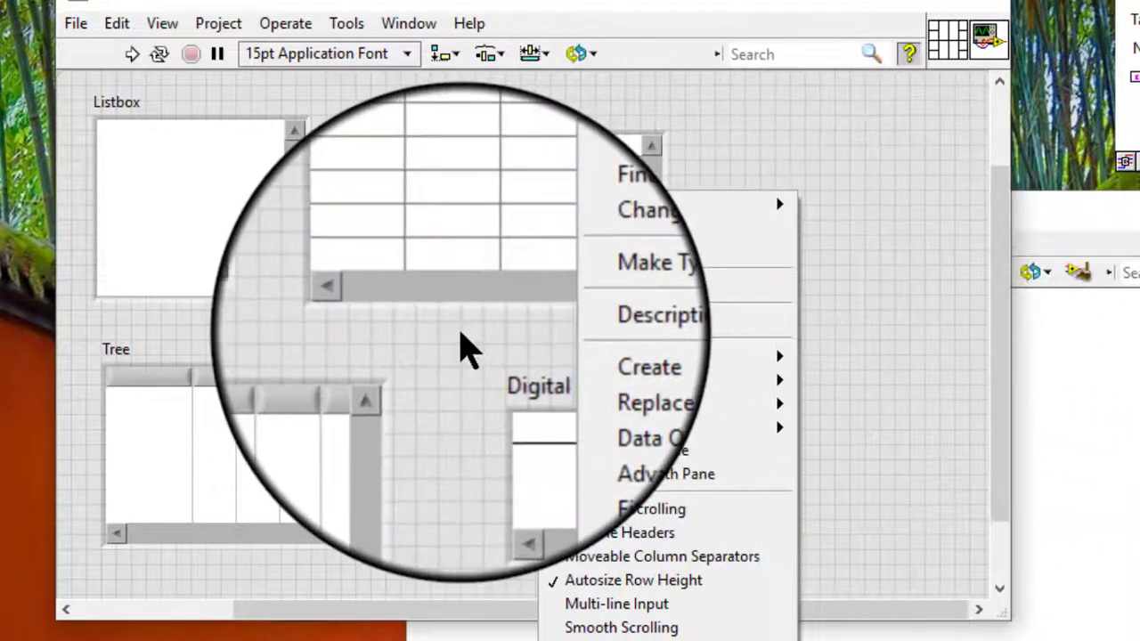
left_click(395, 307)
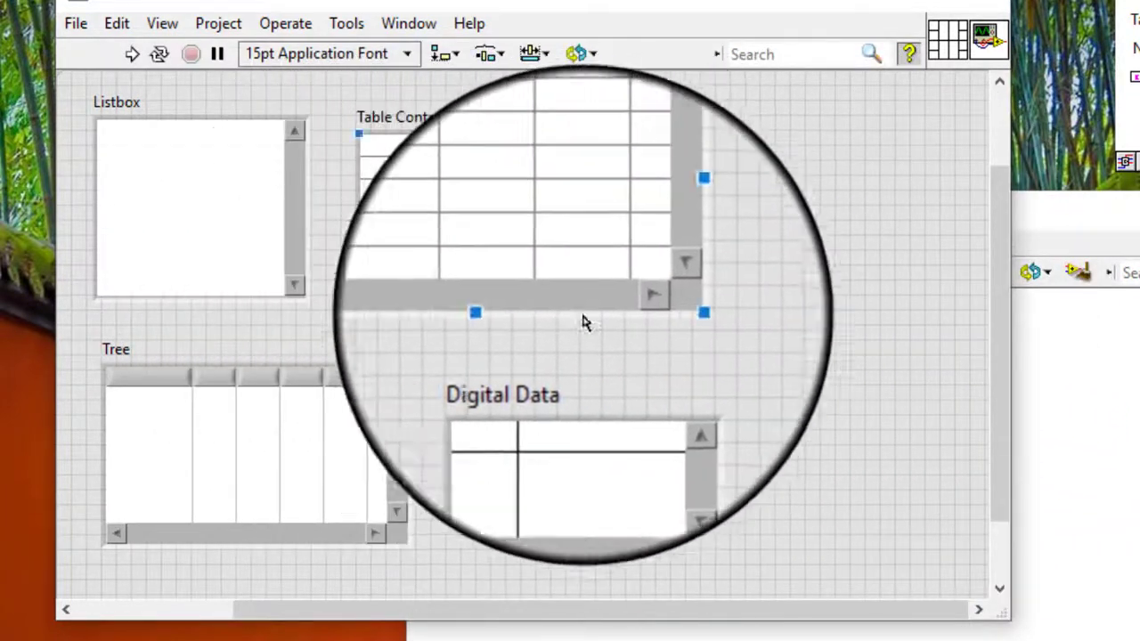
right_click(515, 167)
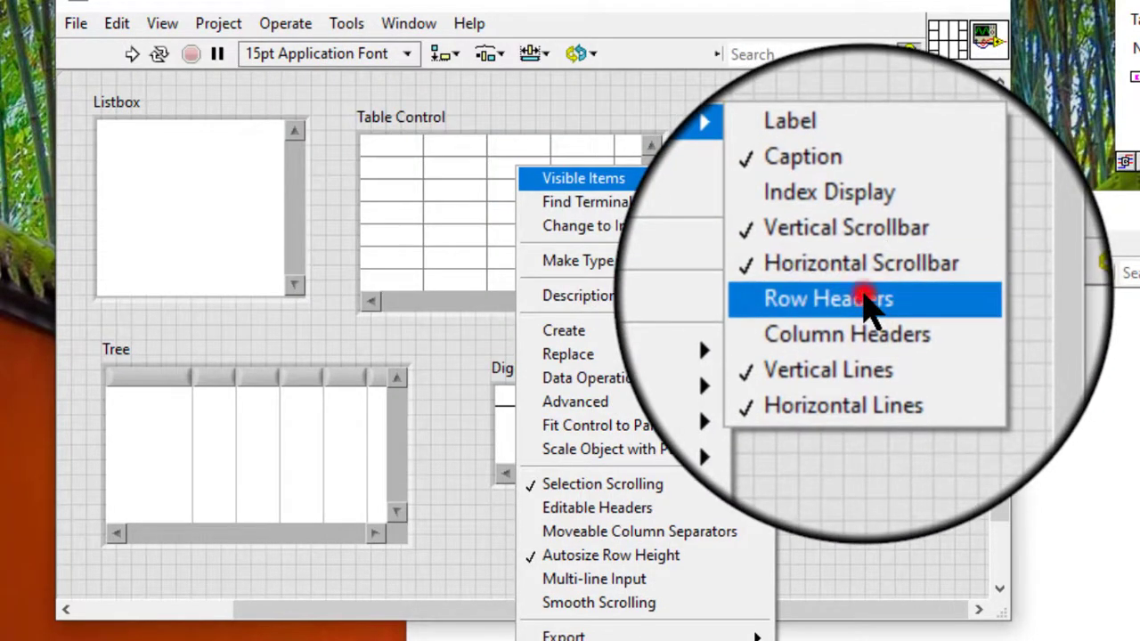
left_click(862, 299)
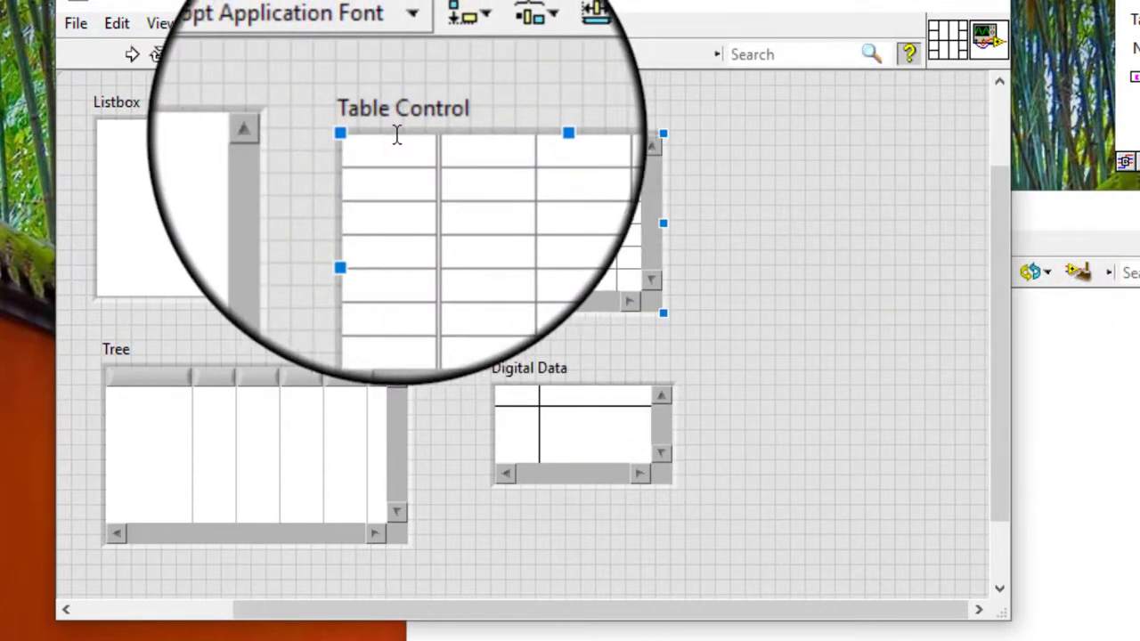
left_click(397, 247)
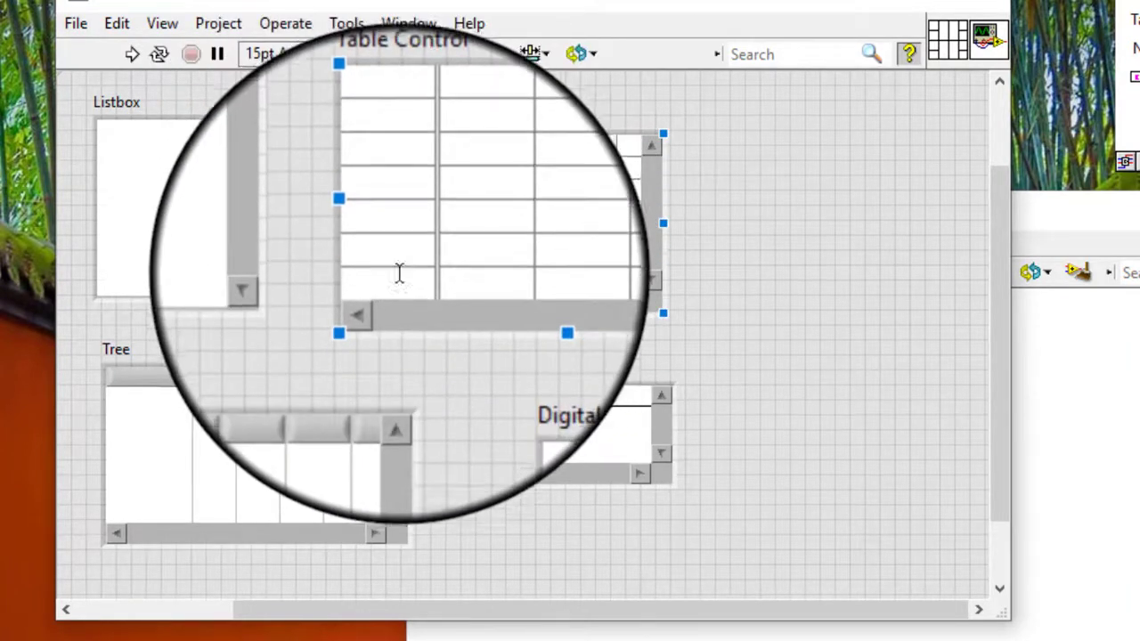
Toggle the Transitions visible item on the Digital Data control.
right_click(524, 393)
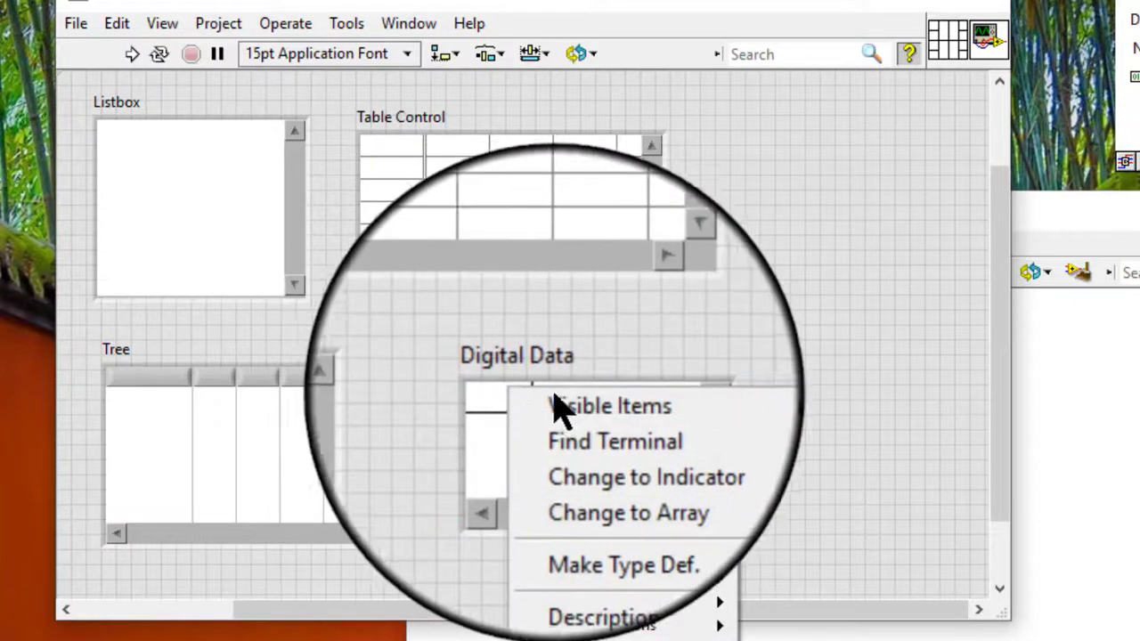
mouse_move(561, 403)
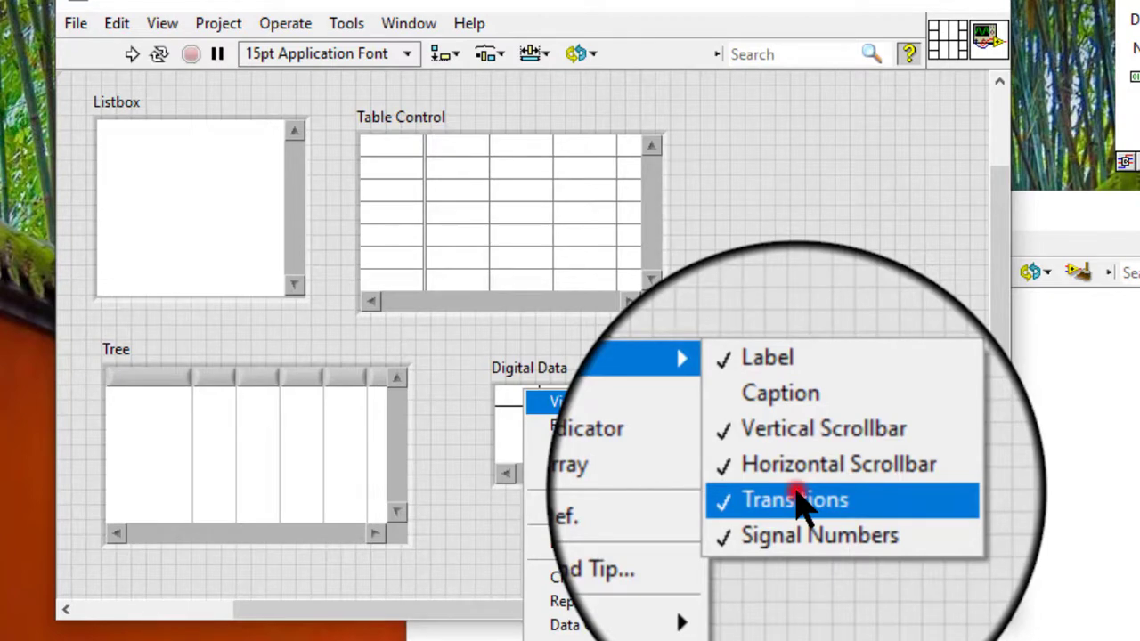
left_click(795, 501)
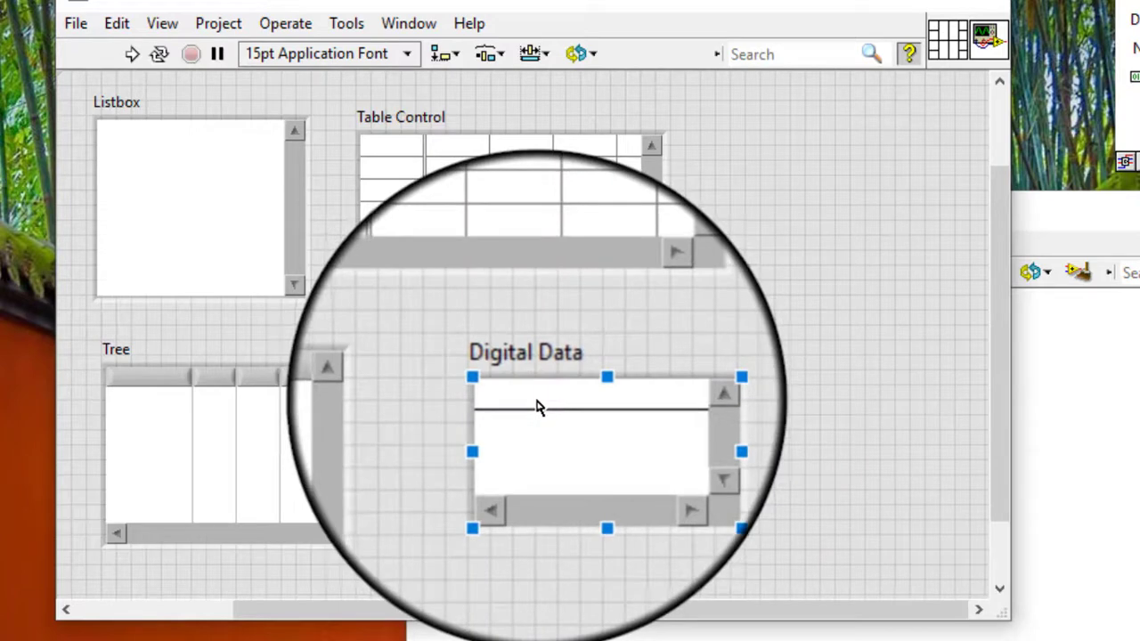
Show a horizontal scrollbar on the Digital Data control and deselect it.
right_click(537, 405)
mouse_move(591, 383)
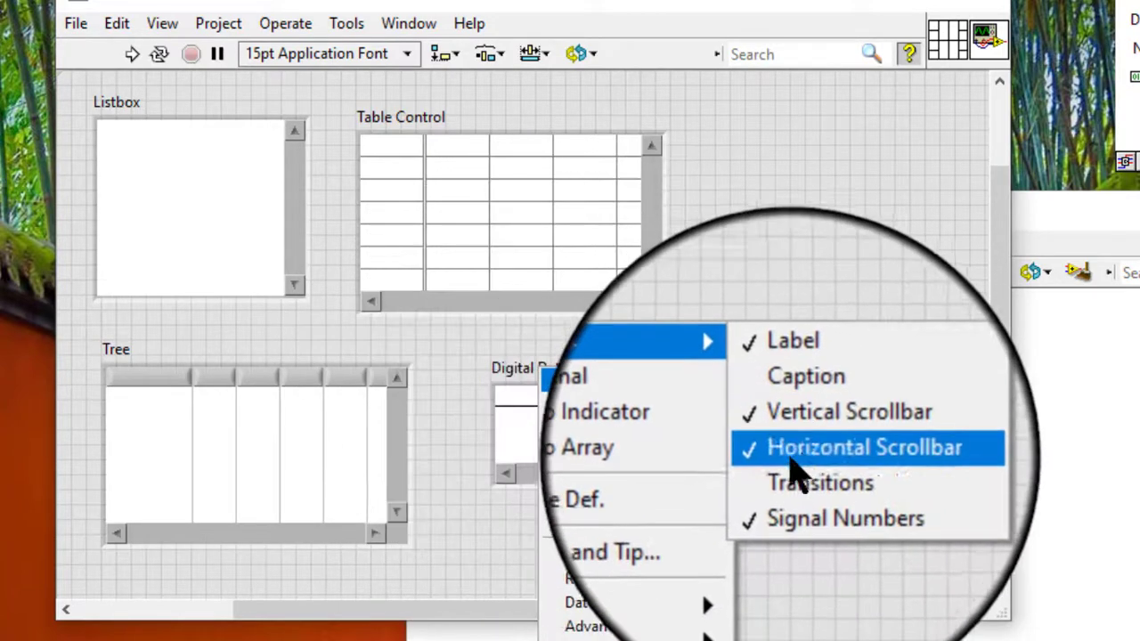
left_click(795, 476)
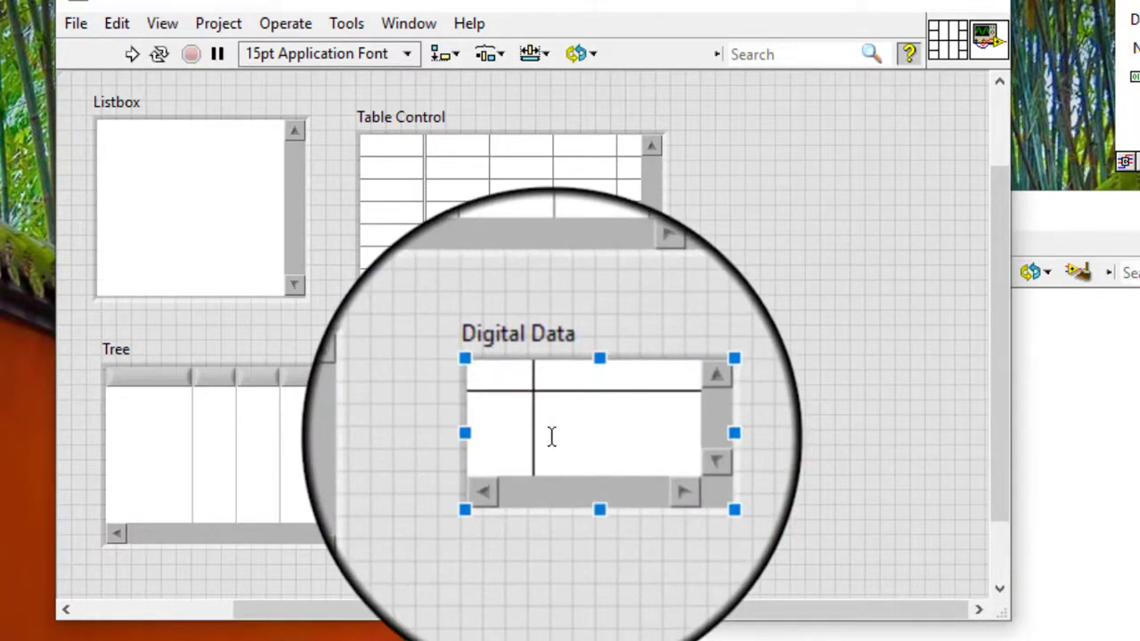
left_click(551, 435)
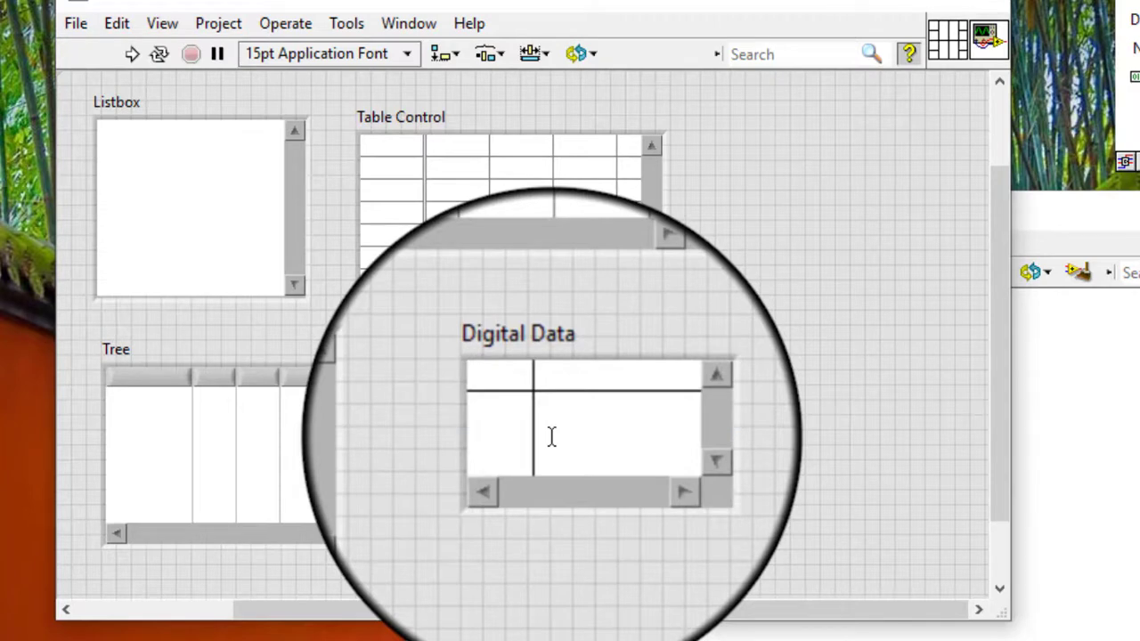
Switch on Column Headers for the Table Control.
right_click(489, 180)
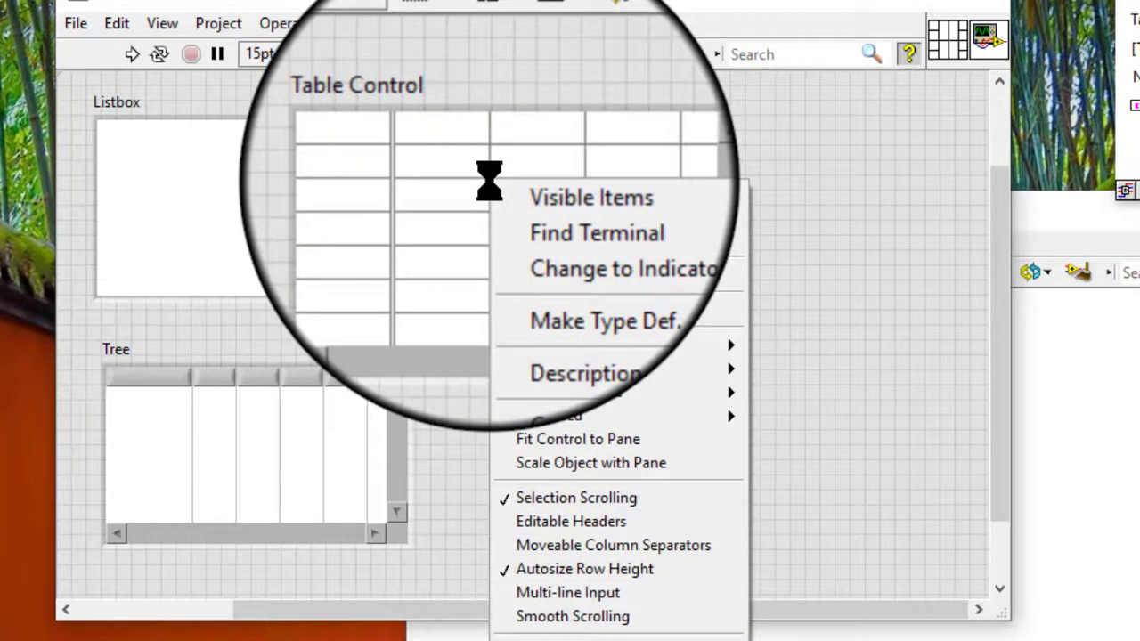
mouse_move(517, 193)
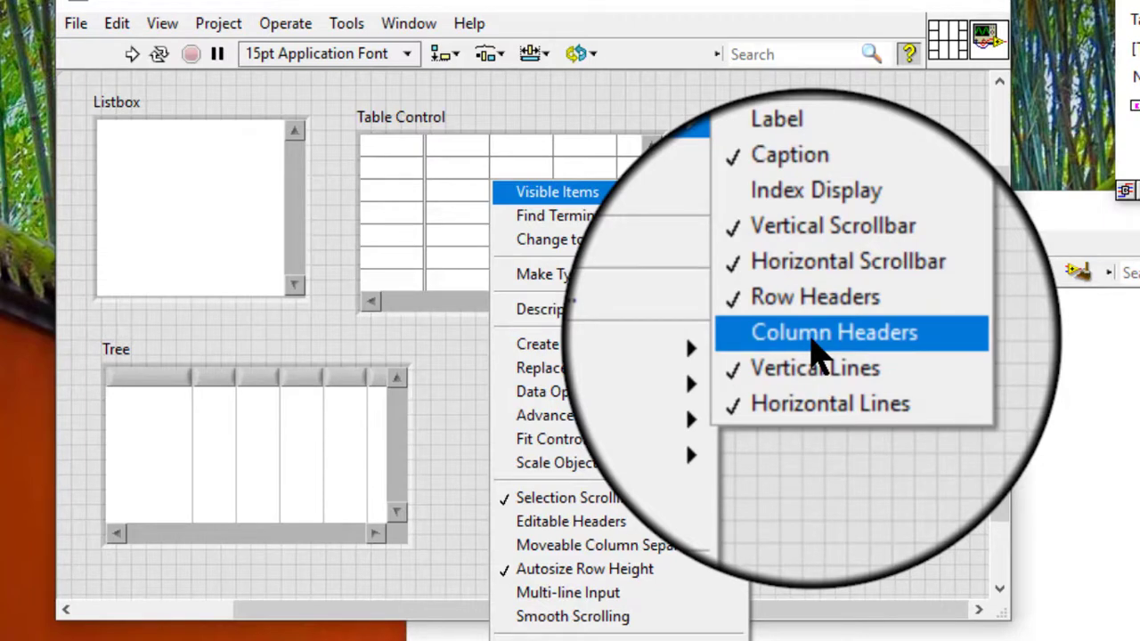
left_click(816, 351)
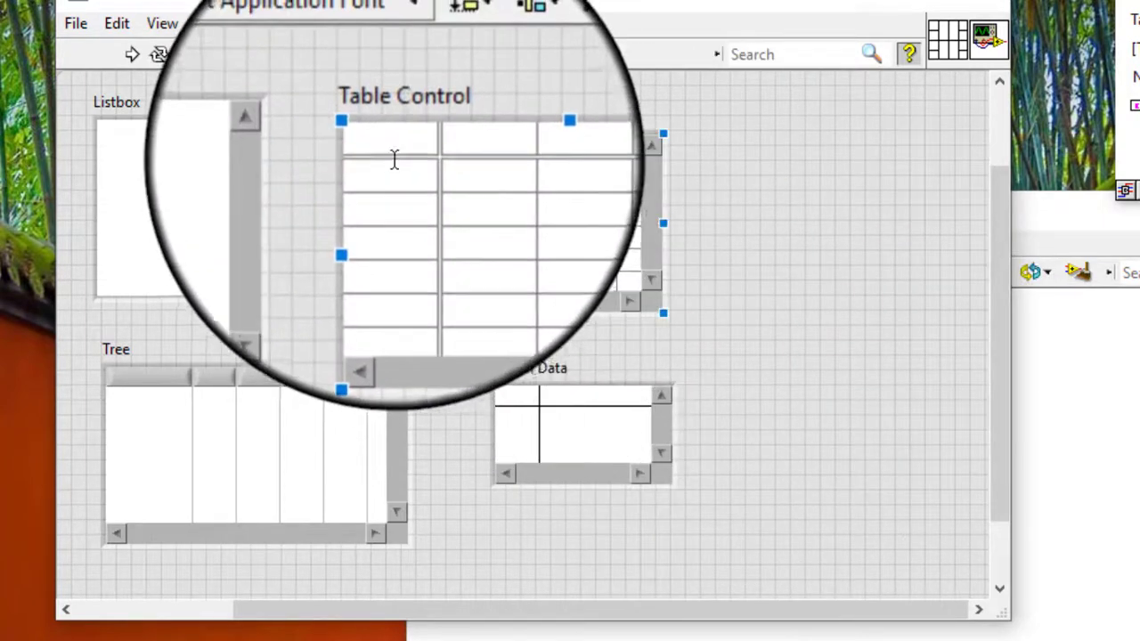
Enable the Listbox's Column Header visible item, then deselect the Listbox.
key("ctrl+h")
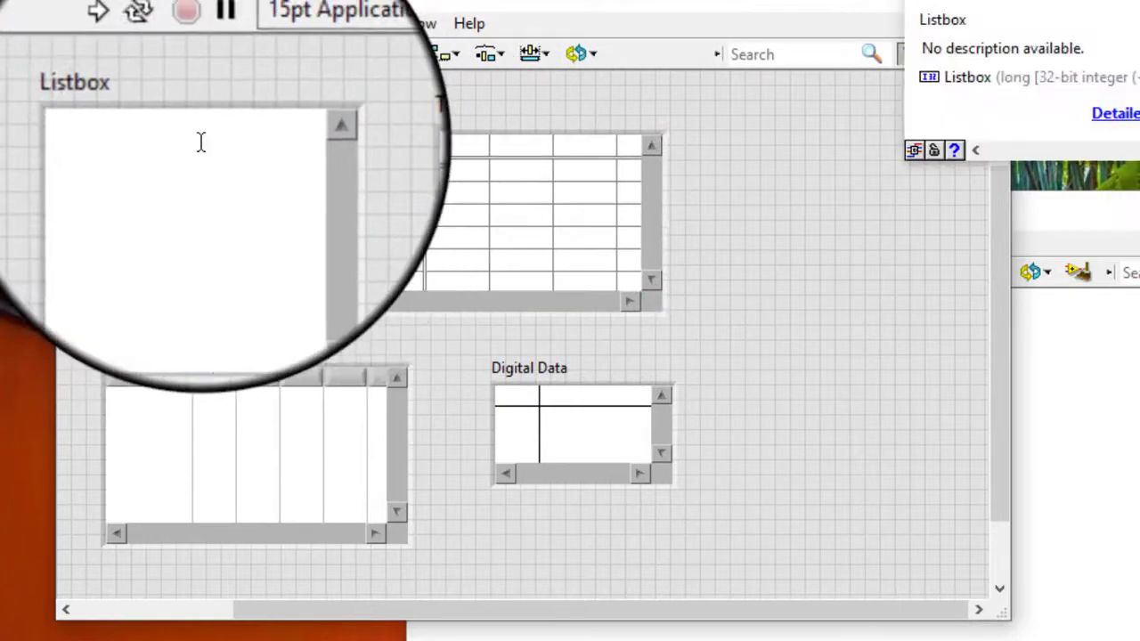
right_click(200, 142)
mouse_move(240, 153)
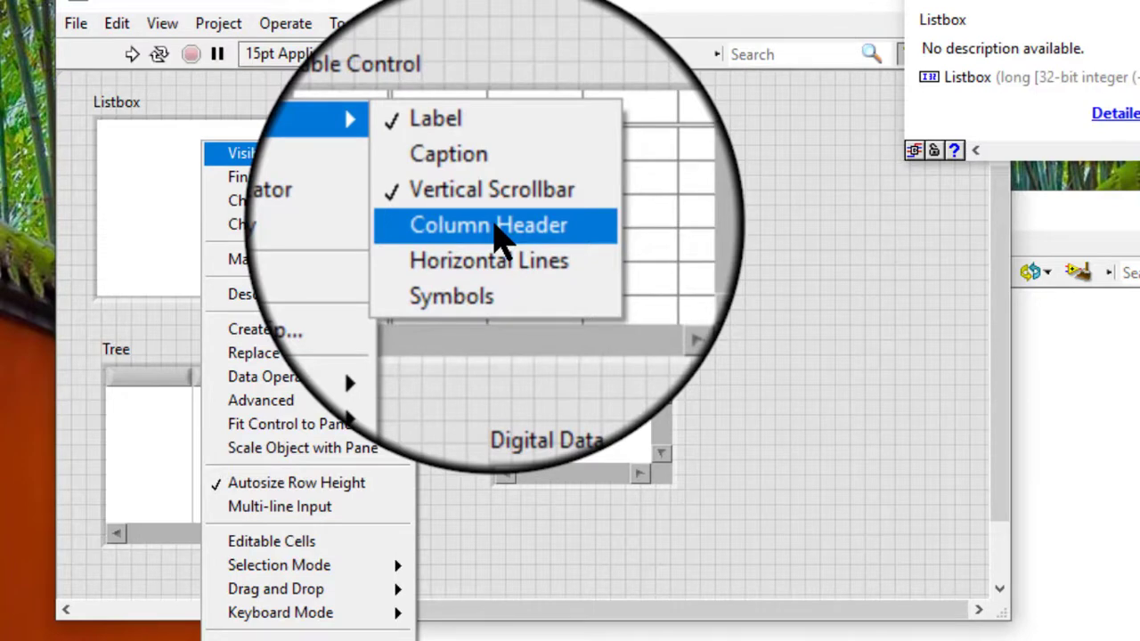
left_click(494, 227)
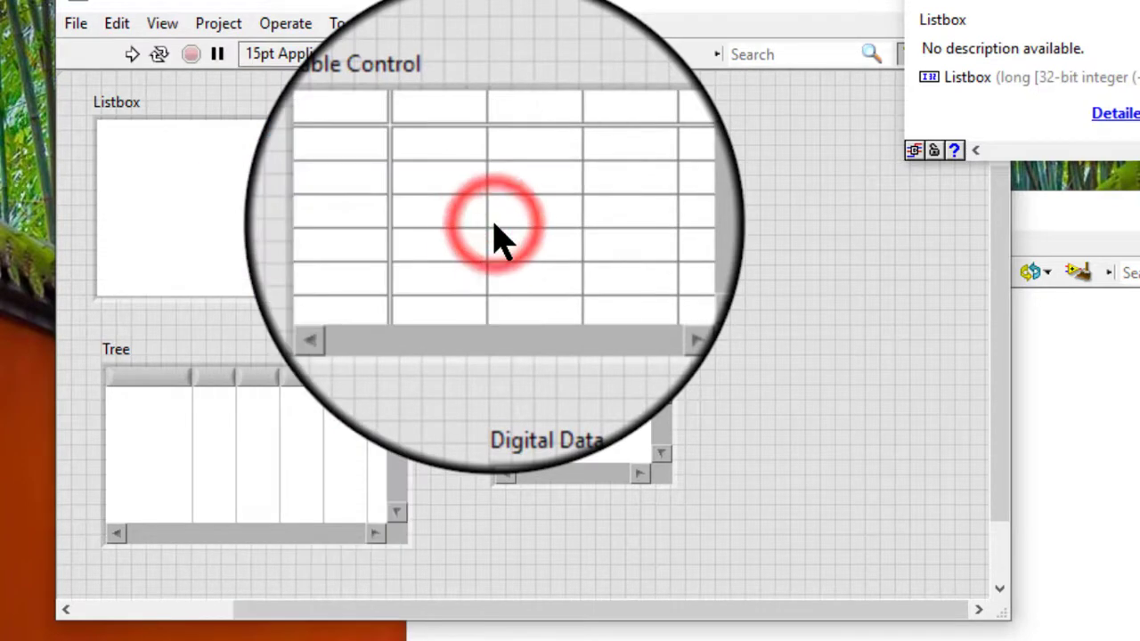
left_click(224, 132)
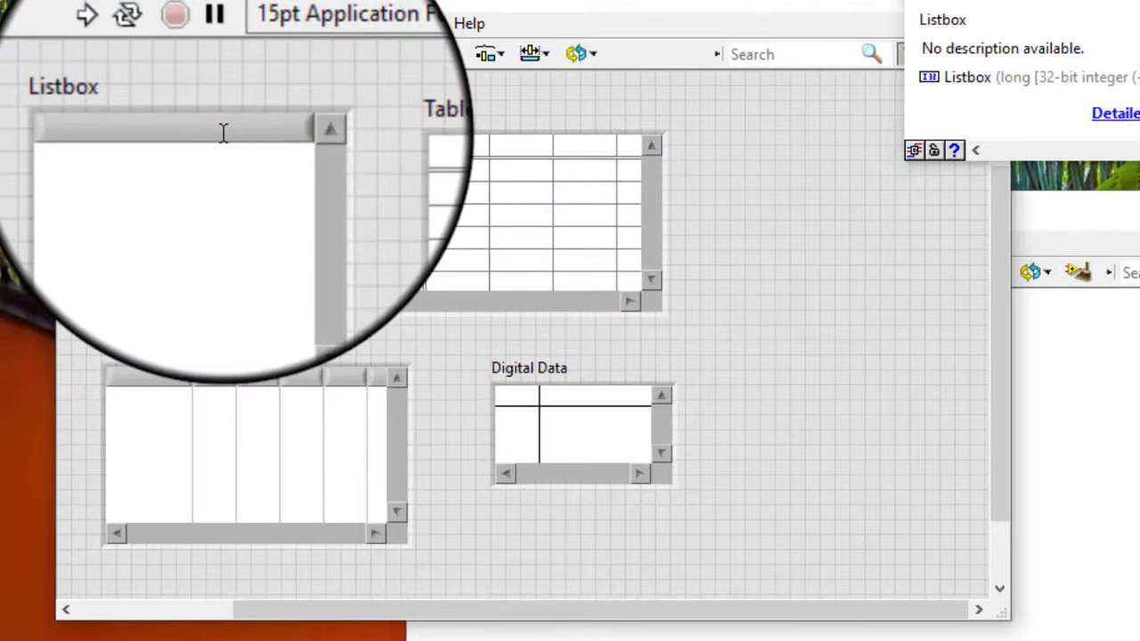
left_click(540, 405)
Switch off Signal Numbers on the Digital Data control.
right_click(537, 374)
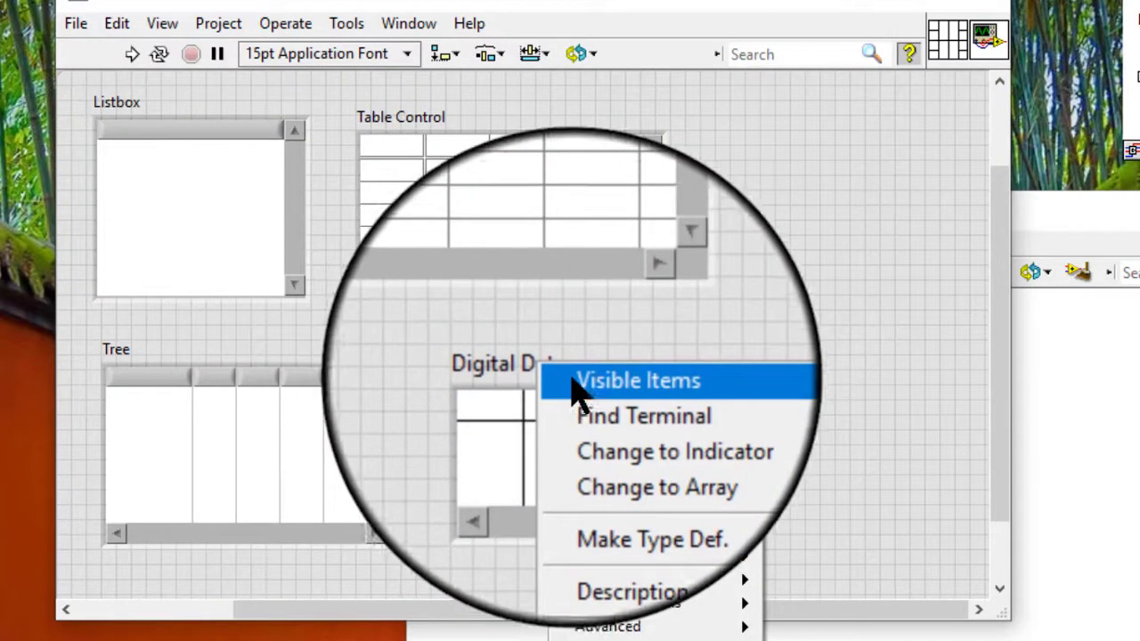
mouse_move(577, 385)
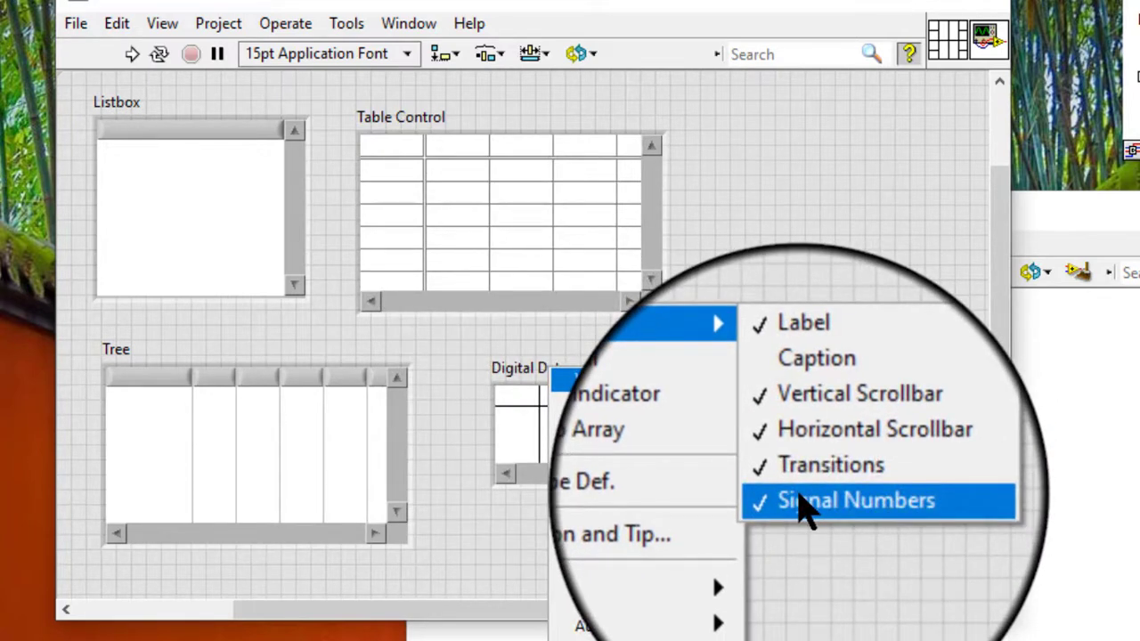
left_click(806, 504)
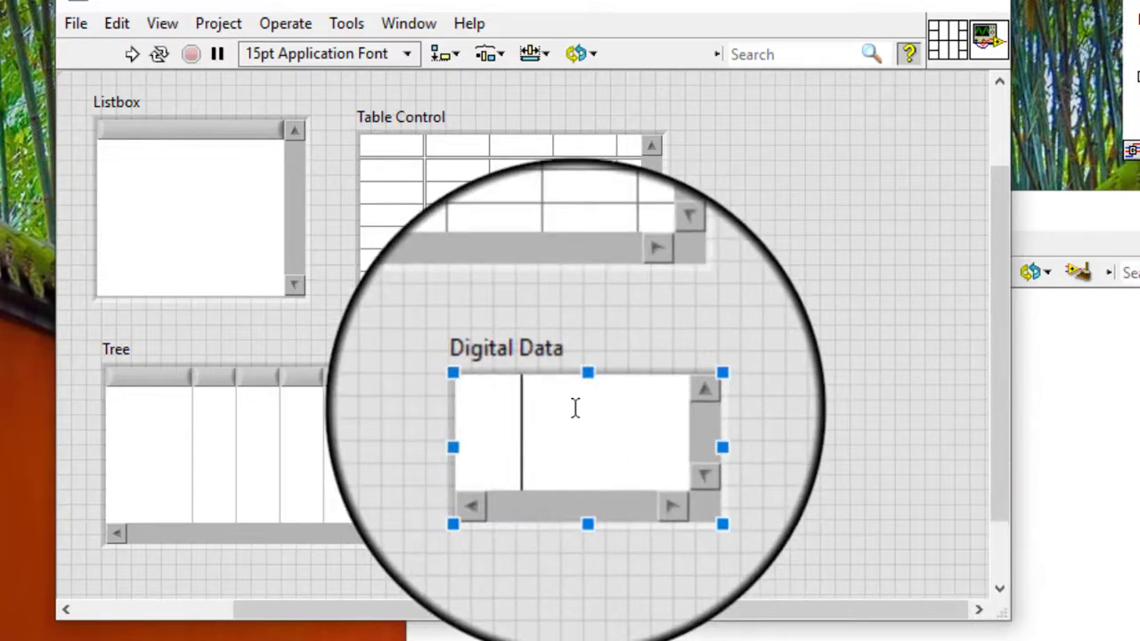
right_click(574, 408)
Turn Signal Numbers back on for the Digital Data control.
mouse_move(631, 386)
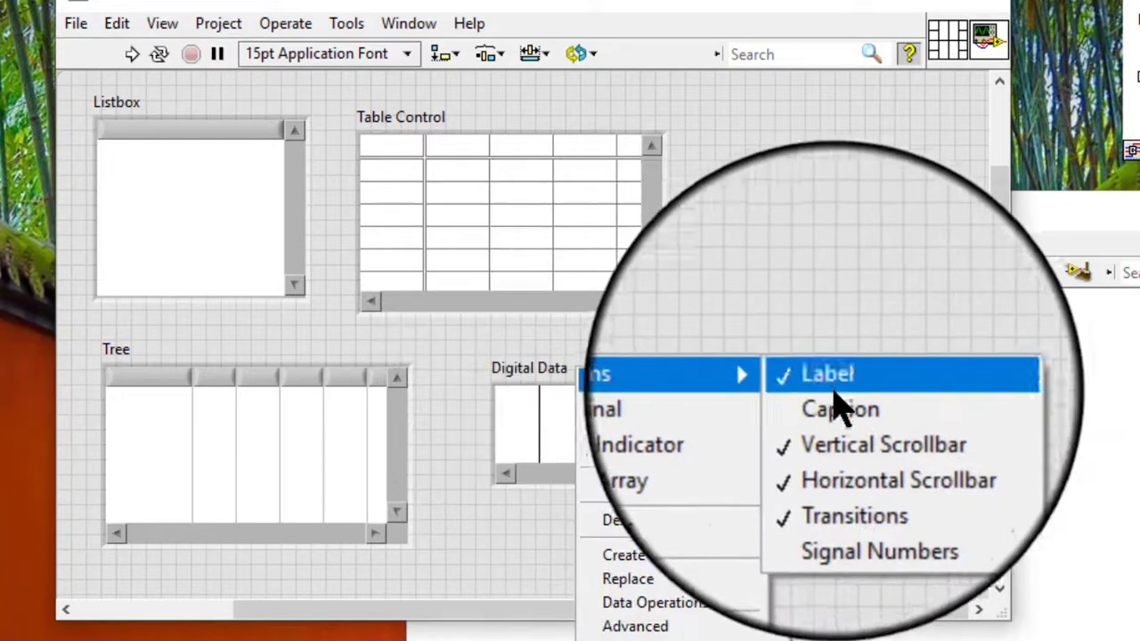
left_click(826, 499)
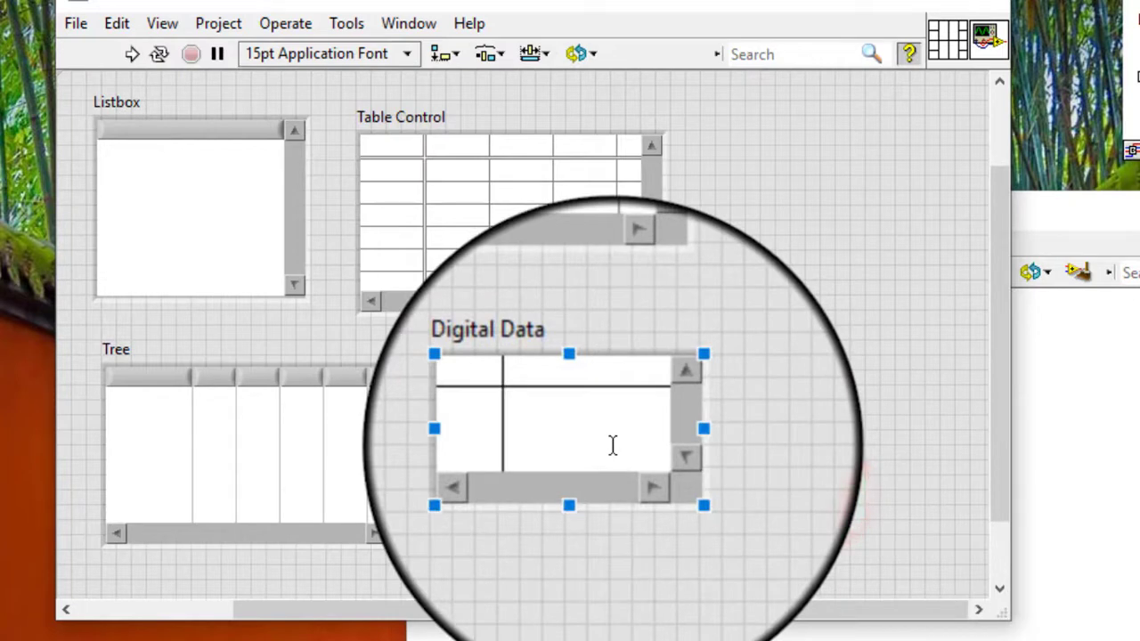
left_click(613, 445)
Remove the Table Control's vertical and horizontal grid lines.
left_click(548, 183)
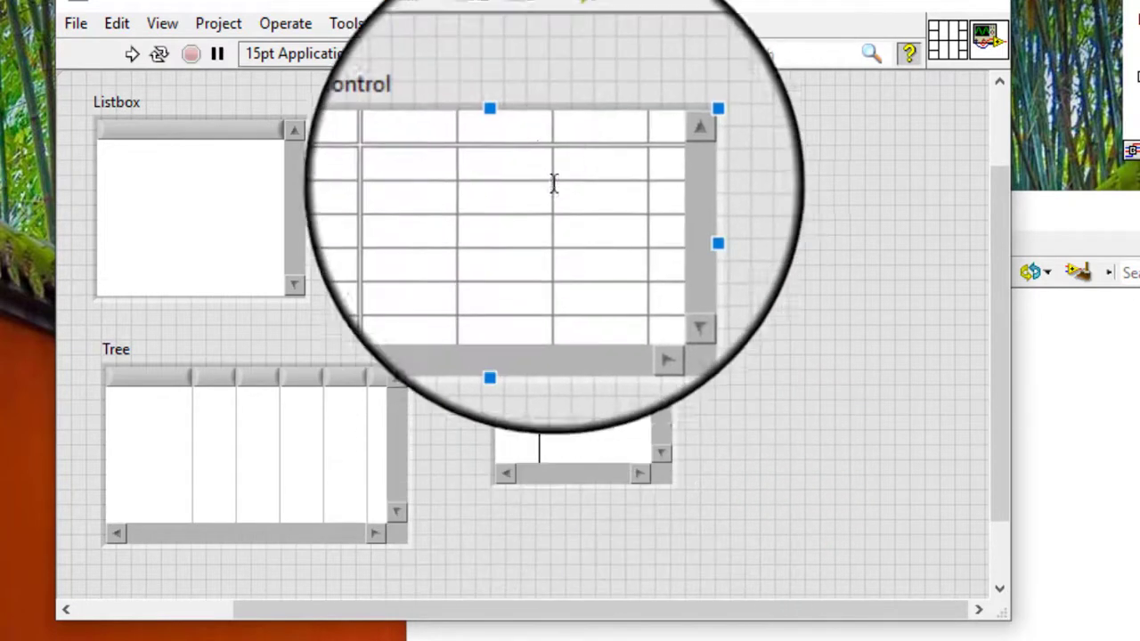
right_click(537, 153)
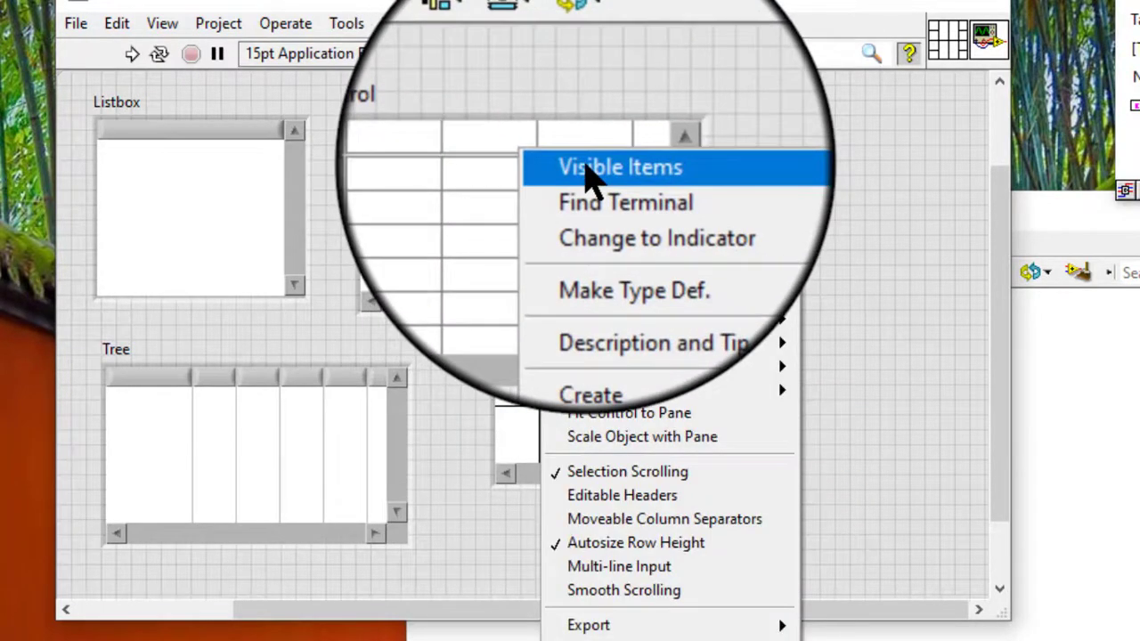
mouse_move(588, 178)
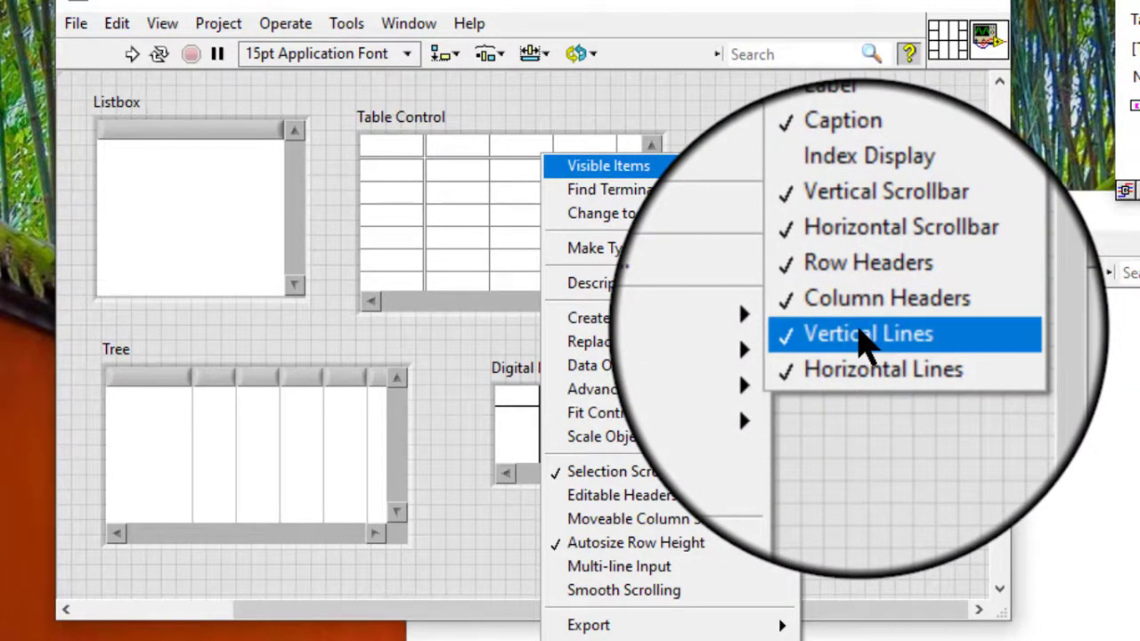
left_click(865, 339)
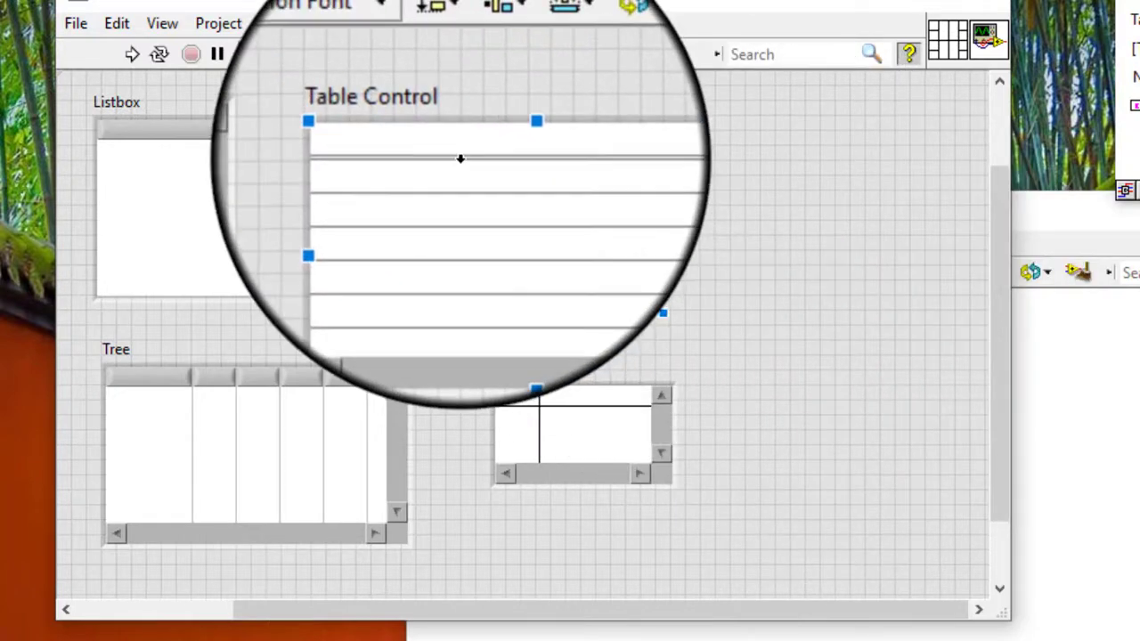
right_click(461, 158)
mouse_move(489, 178)
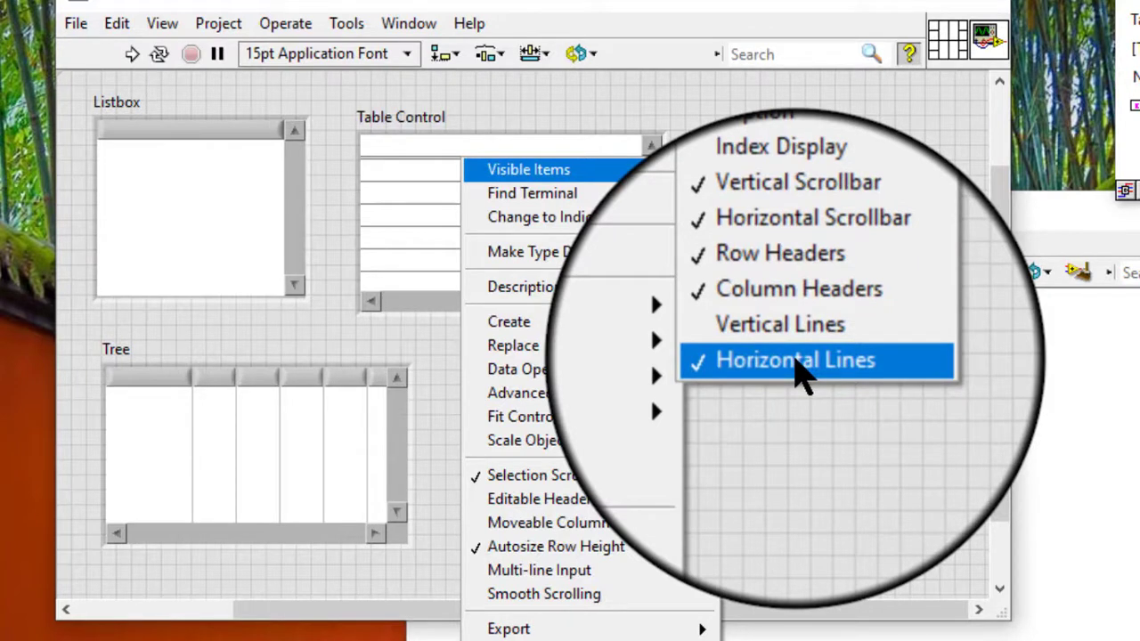
left_click(795, 367)
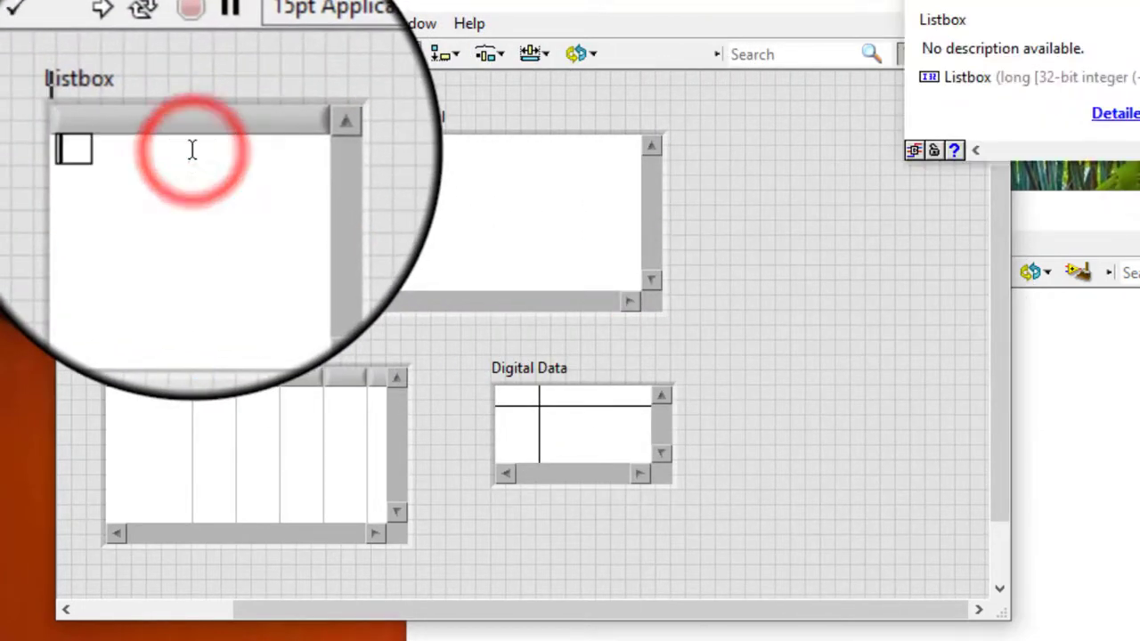
Enter '1' as the first Listbox item and enable the Listbox's Symbols.
type("1")
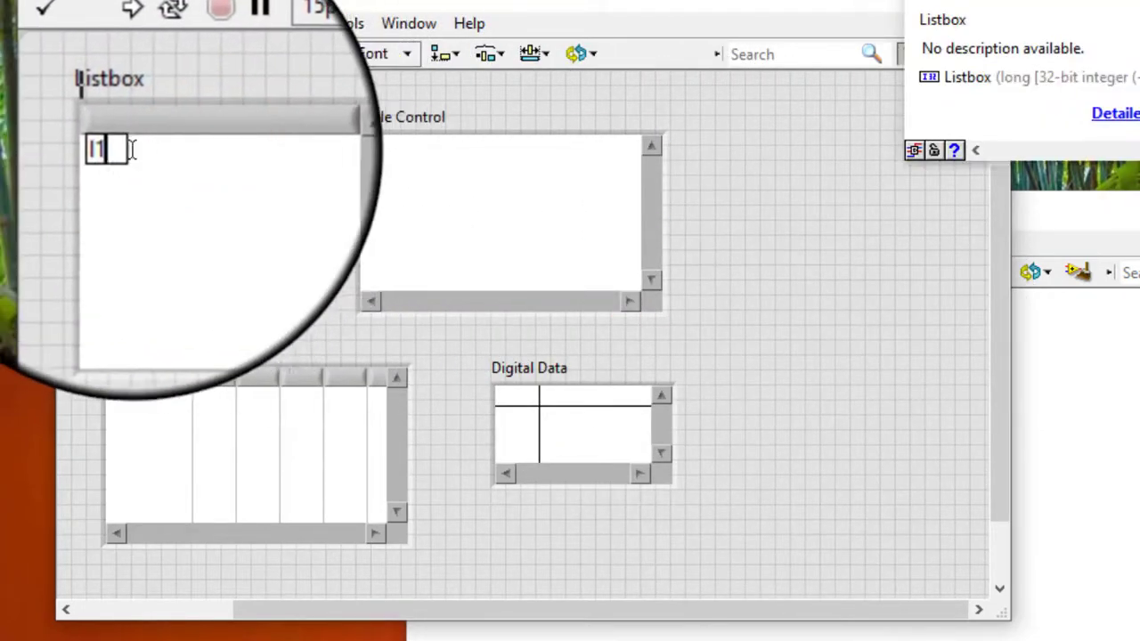
right_click(116, 147)
mouse_move(174, 165)
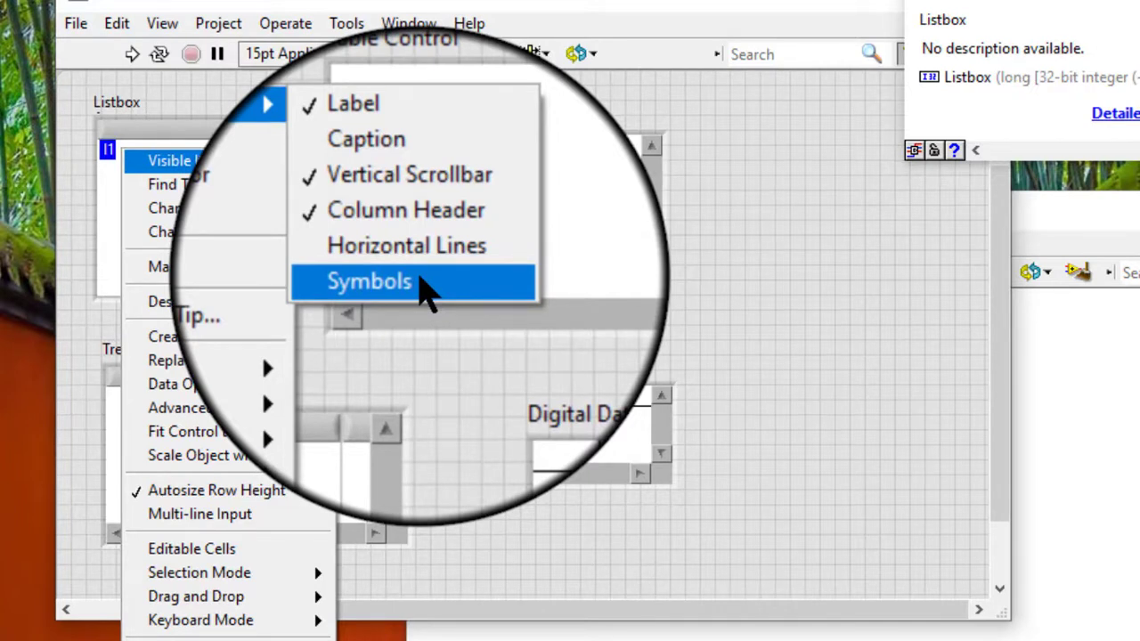
left_click(418, 280)
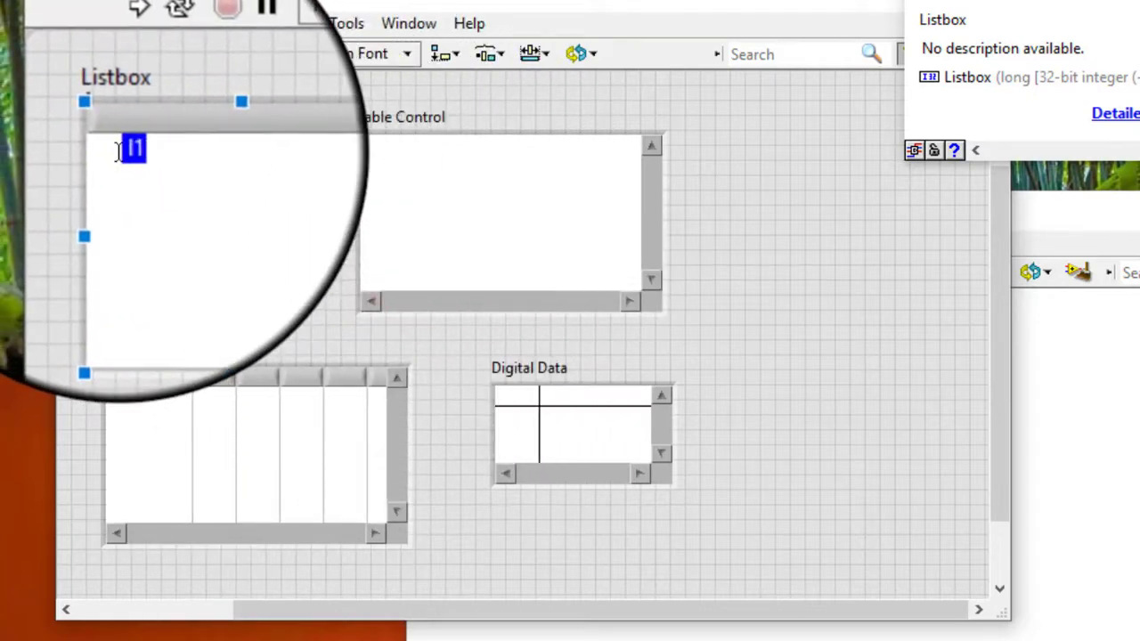
right_click(119, 153)
mouse_move(131, 174)
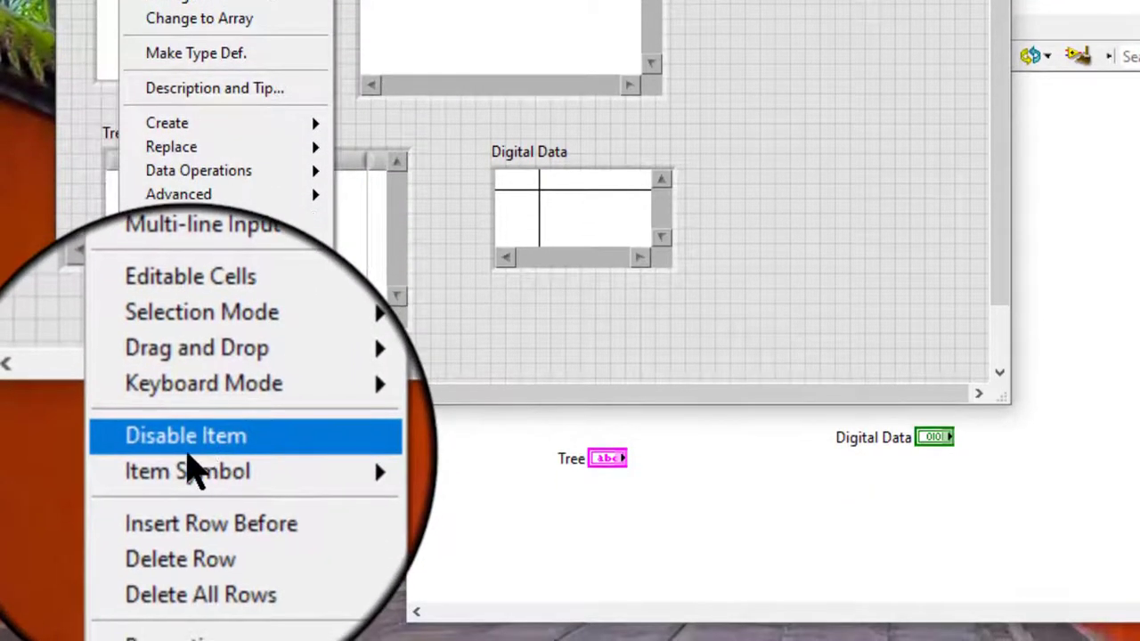
Give the Listbox's first item I1 a check-mark symbol, then deselect the Listbox.
left_click(196, 459)
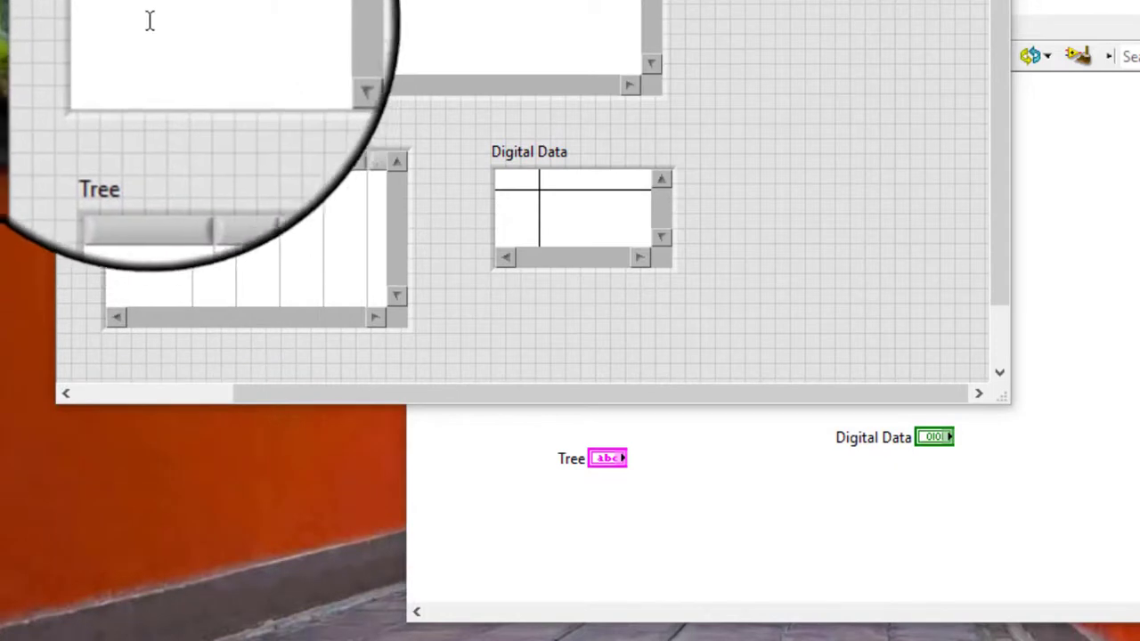
right_click(134, 13)
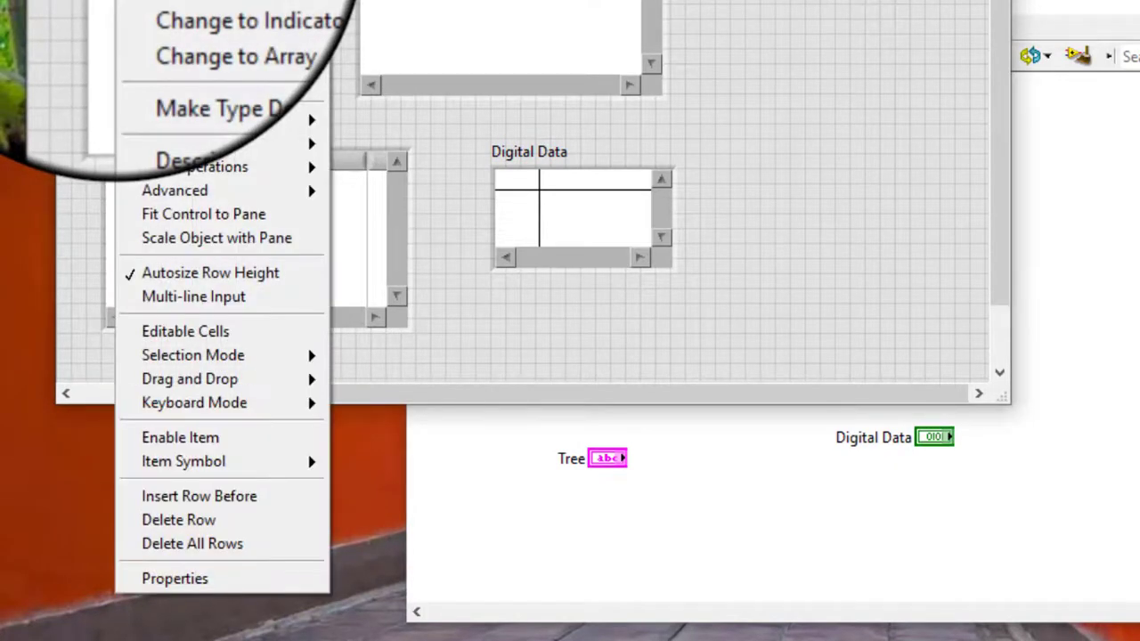
mouse_move(224, 456)
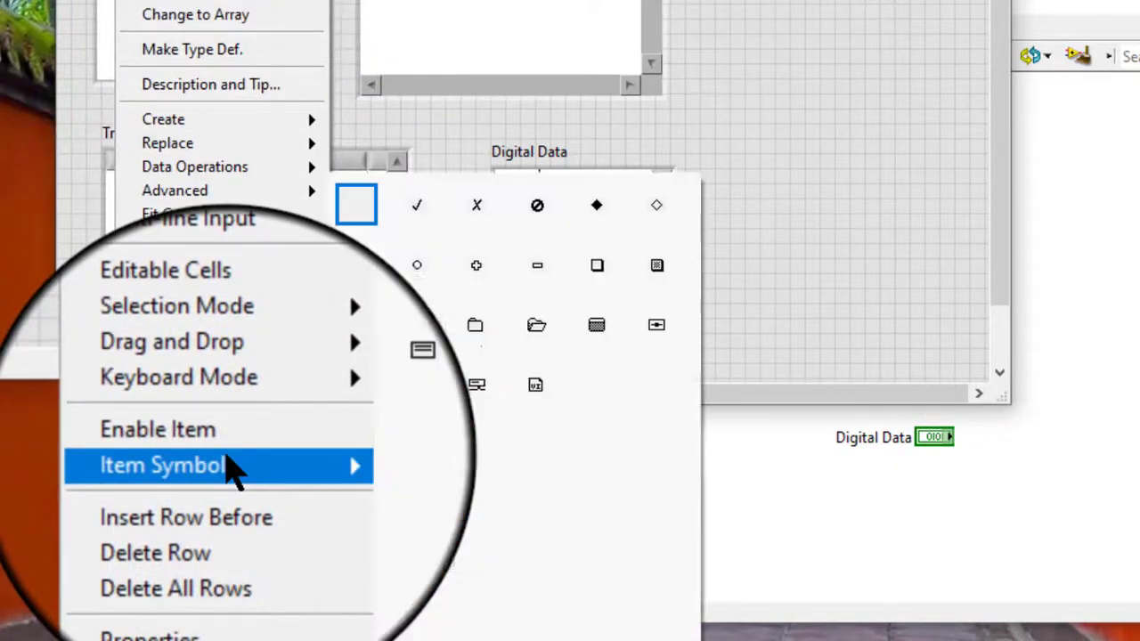
left_click(436, 220)
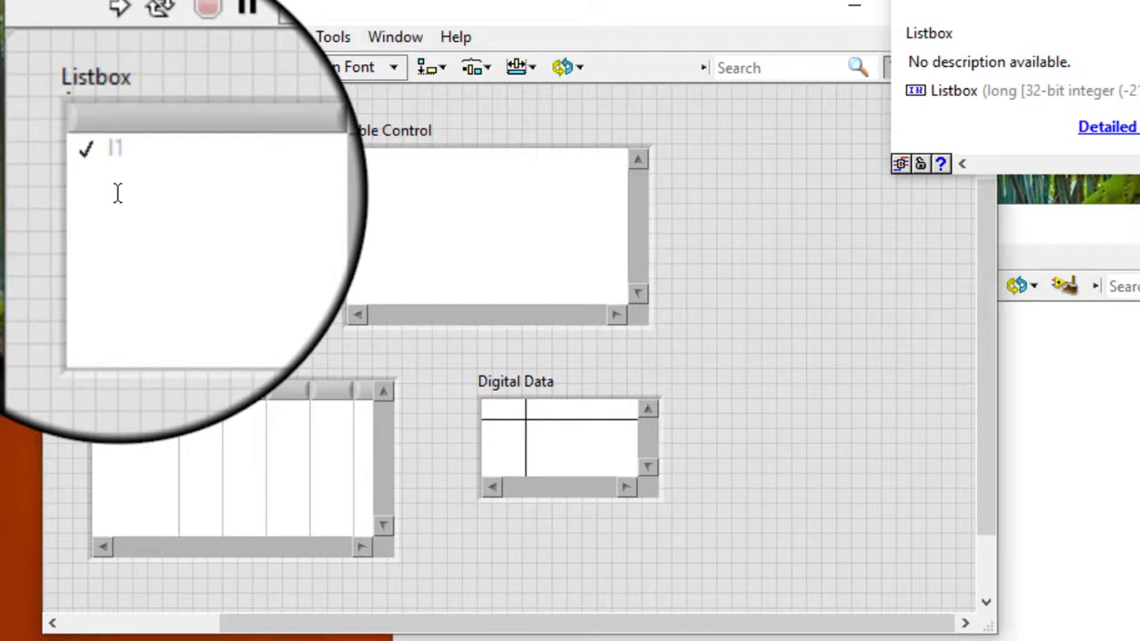
left_click(119, 200)
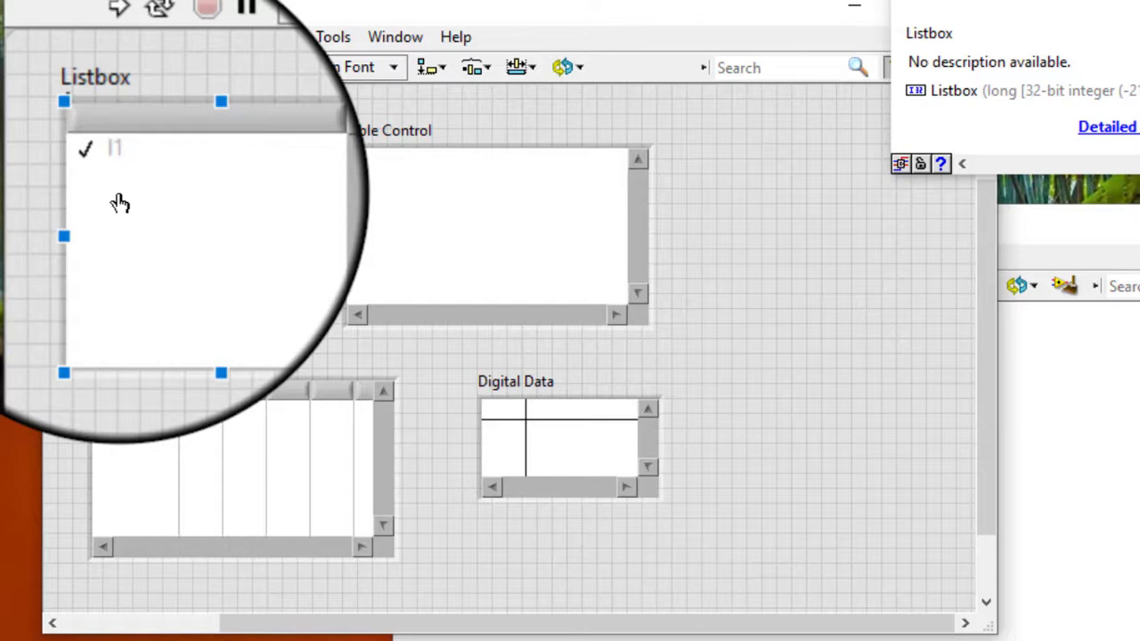
left_click(570, 445)
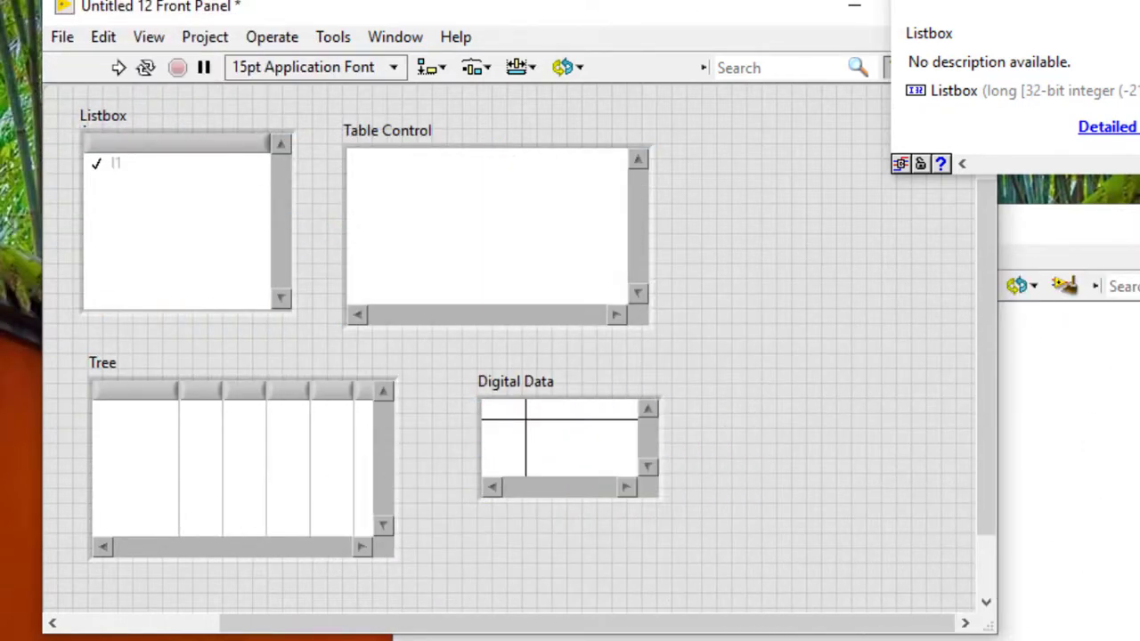
Enter L1, L2 and L3 as Tree items, then drag L3 onto L2 to nest it.
left_click(89, 419)
left_click(111, 411)
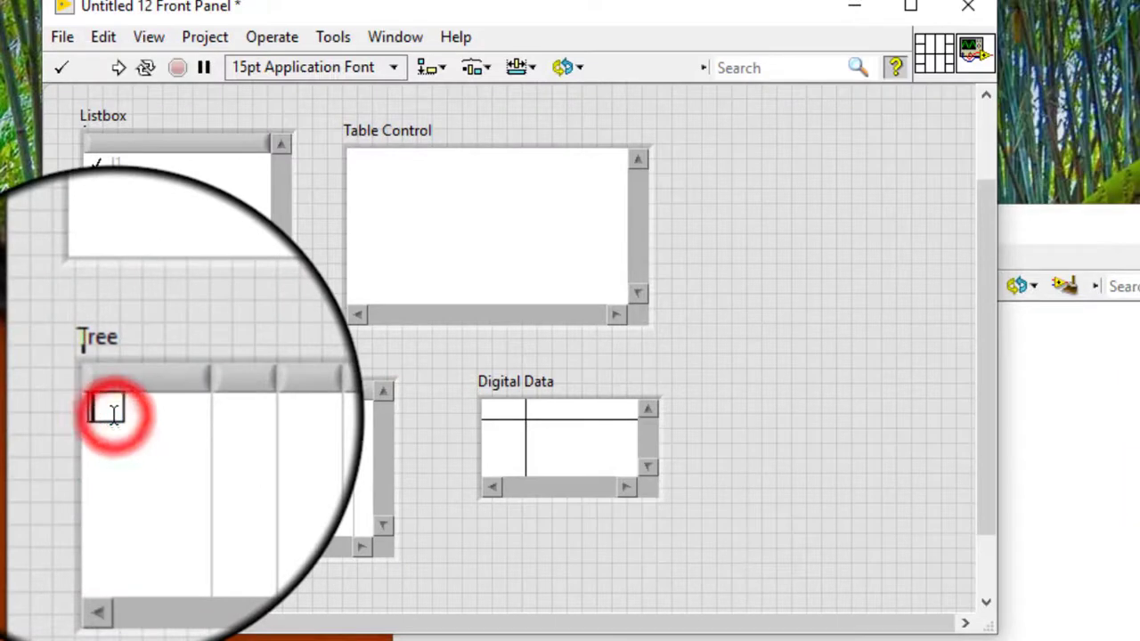
type("L")
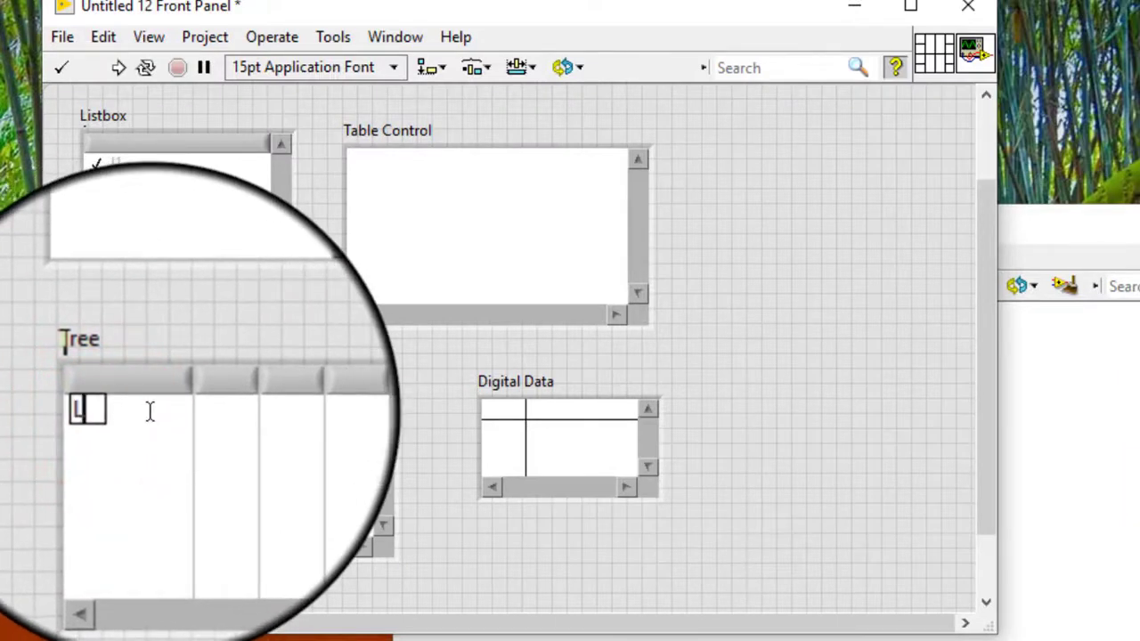
type("1")
key("shift+Return")
type("L2")
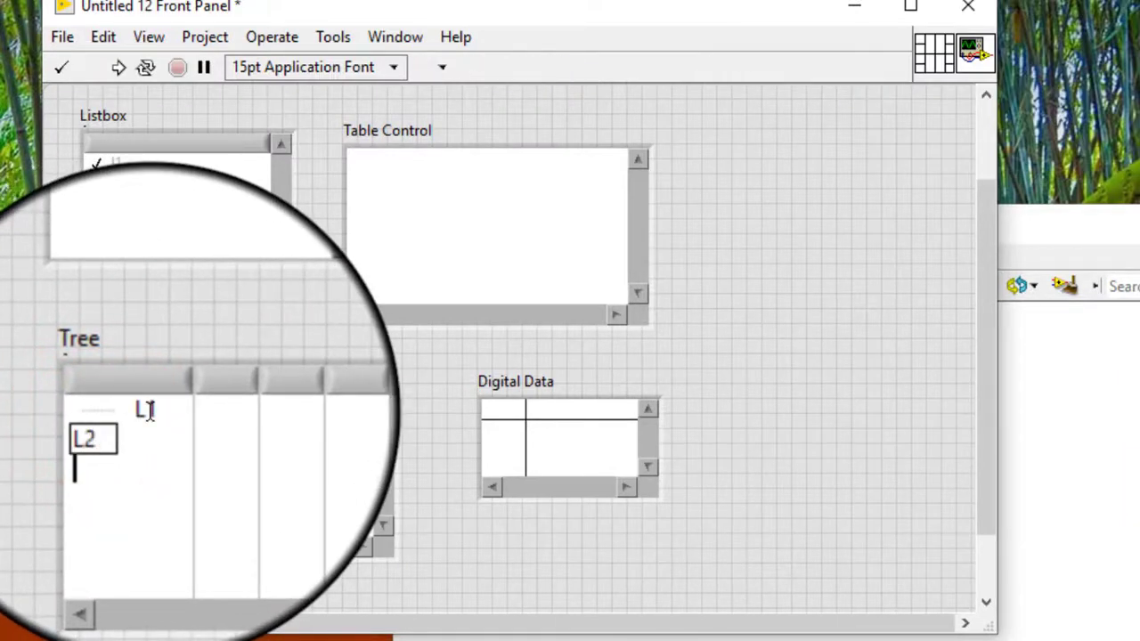
key("shift+Return")
type("L3")
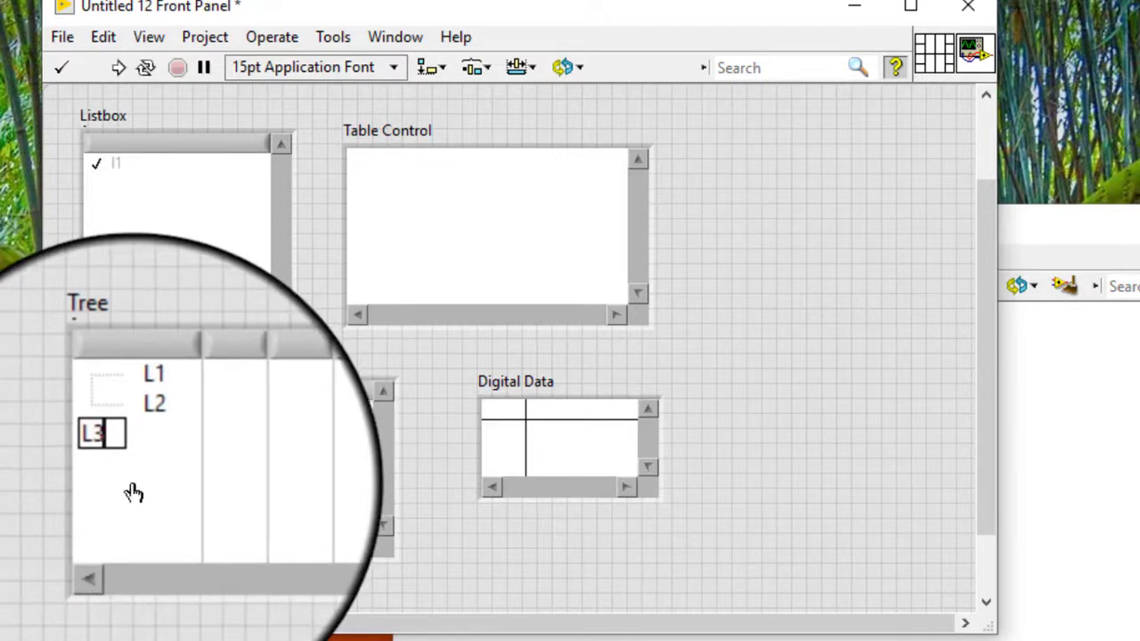
left_click(124, 485)
left_click_drag(128, 450, 135, 415)
left_click(147, 473)
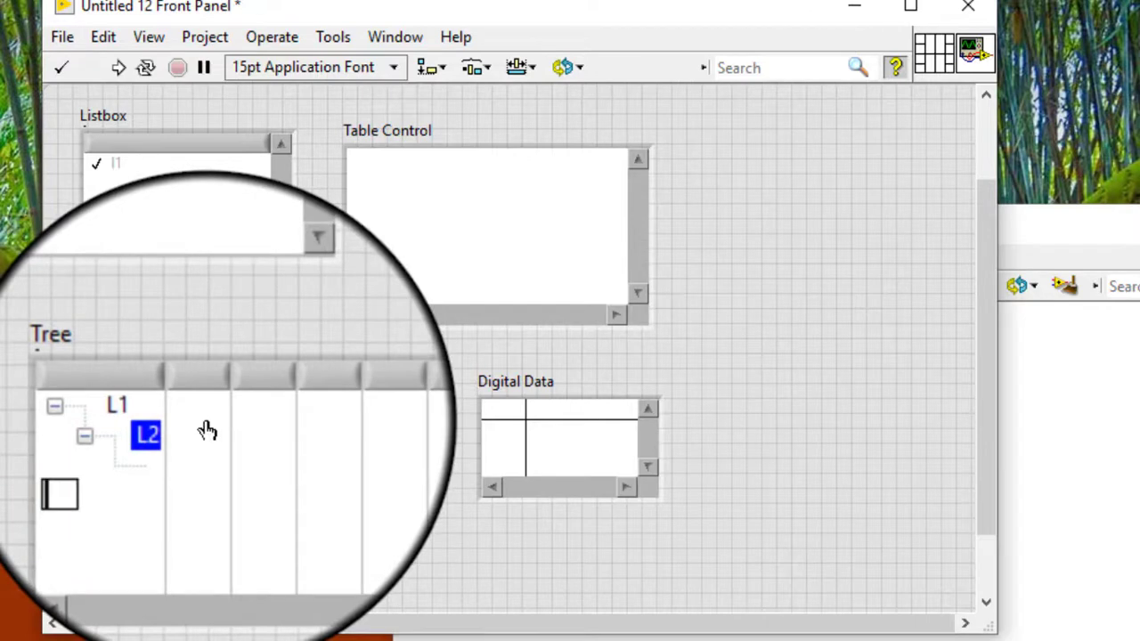
Try the Tree's Hierarchy Line Visibility options, switching the lines to Invisible.
right_click(206, 420)
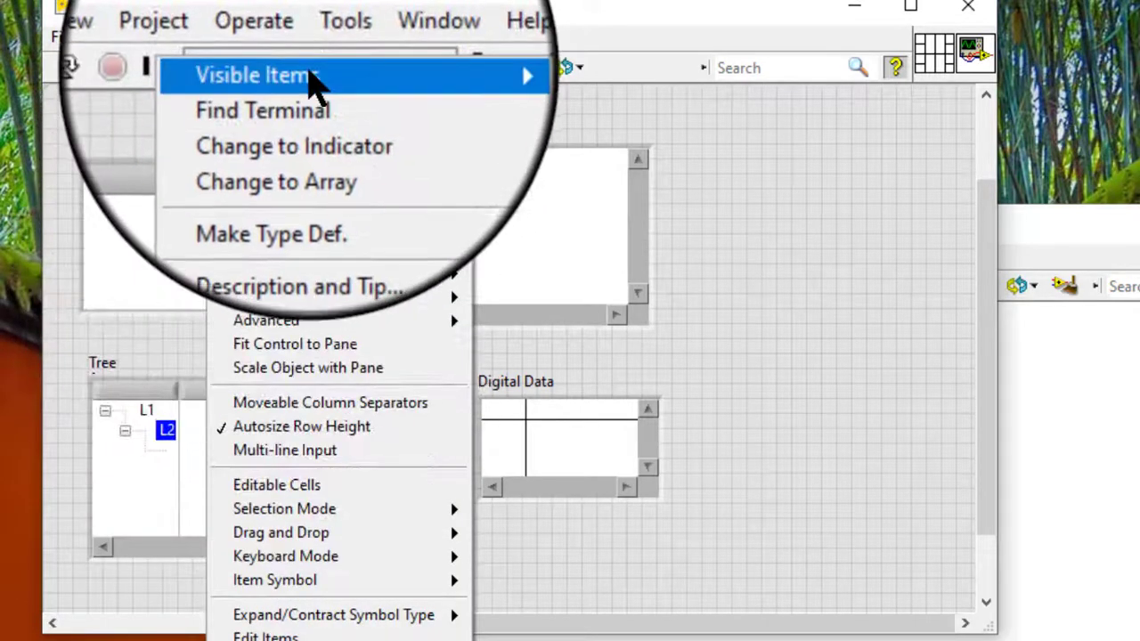
mouse_move(318, 76)
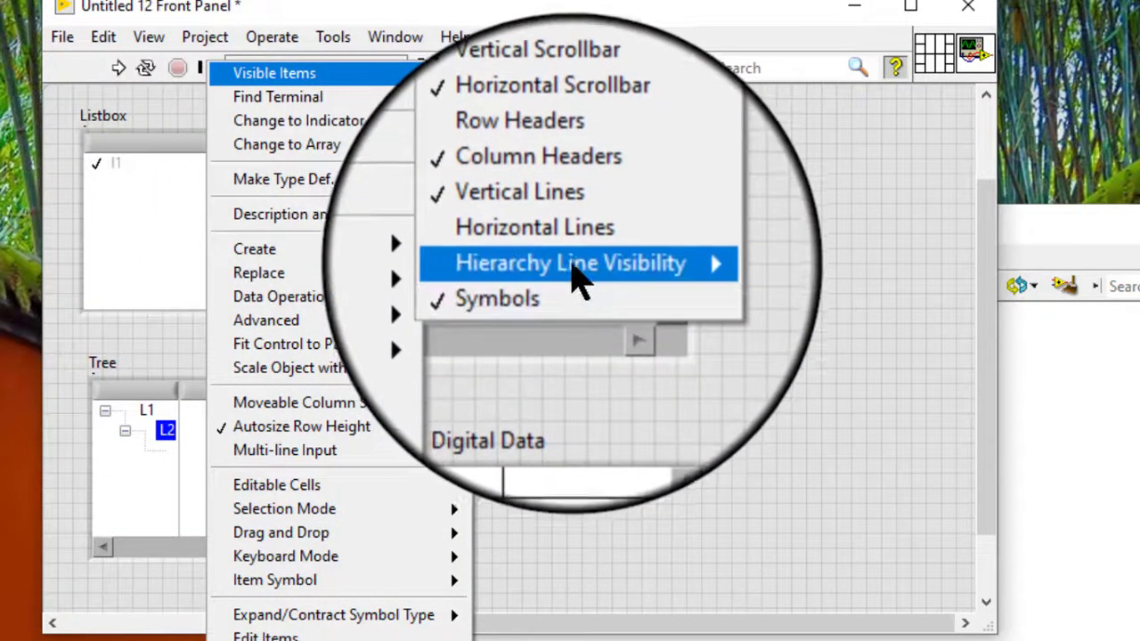
mouse_move(579, 272)
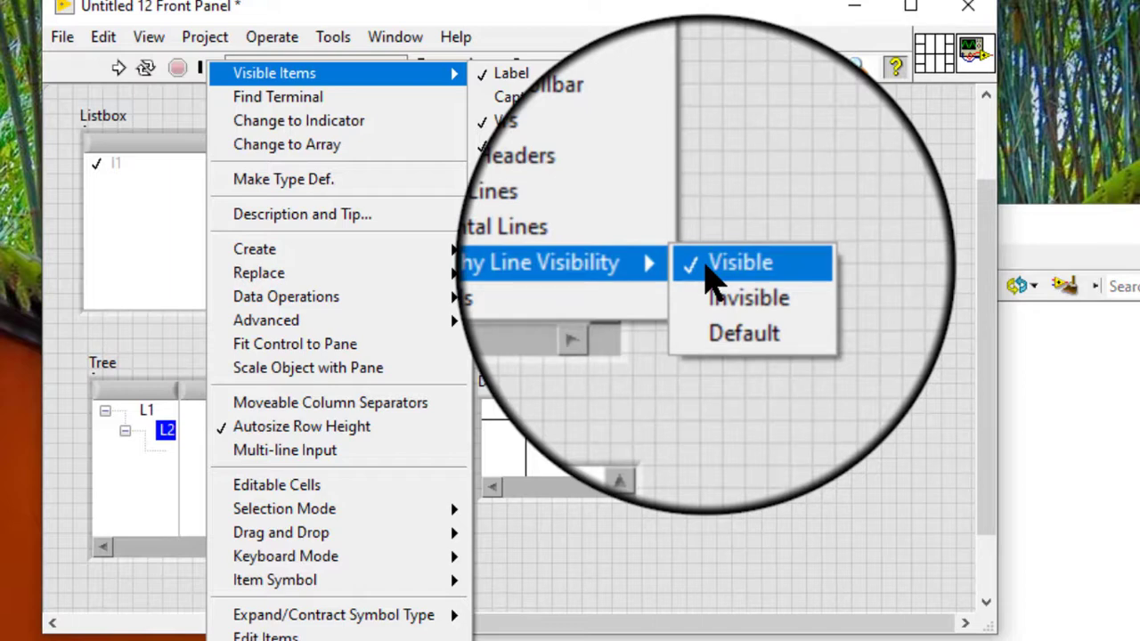
left_click(160, 479)
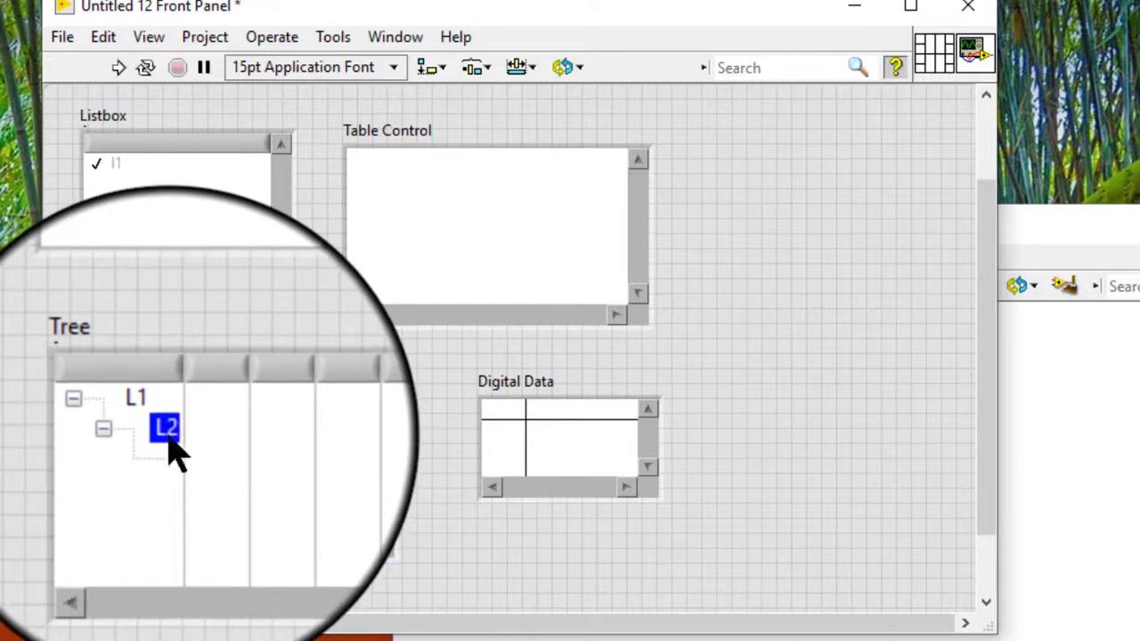
right_click(168, 432)
mouse_move(267, 75)
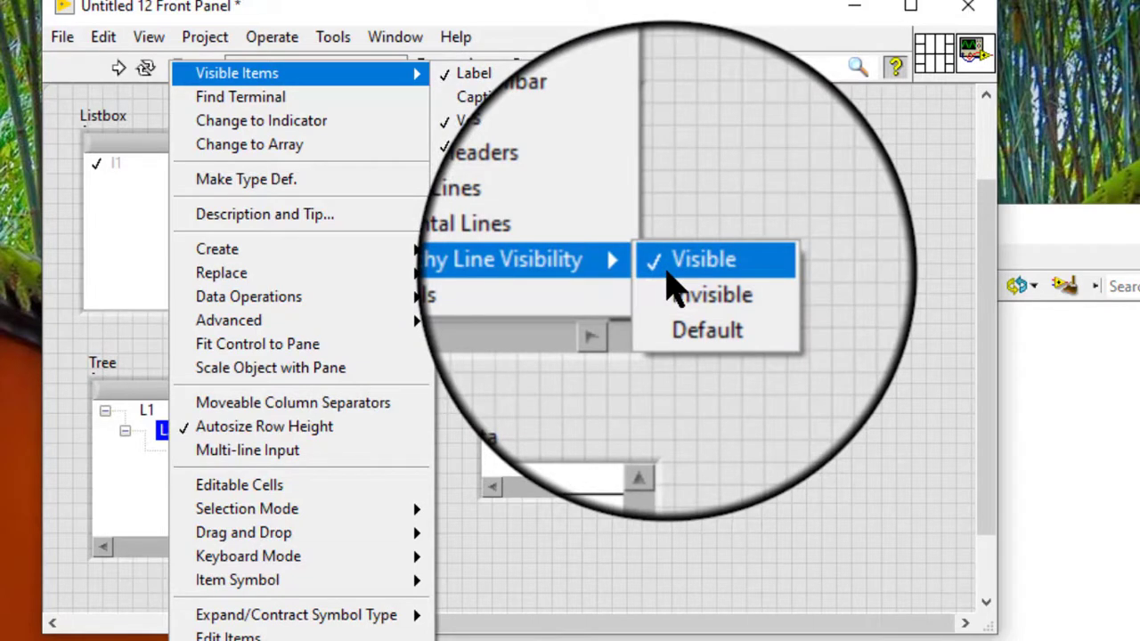
left_click(669, 287)
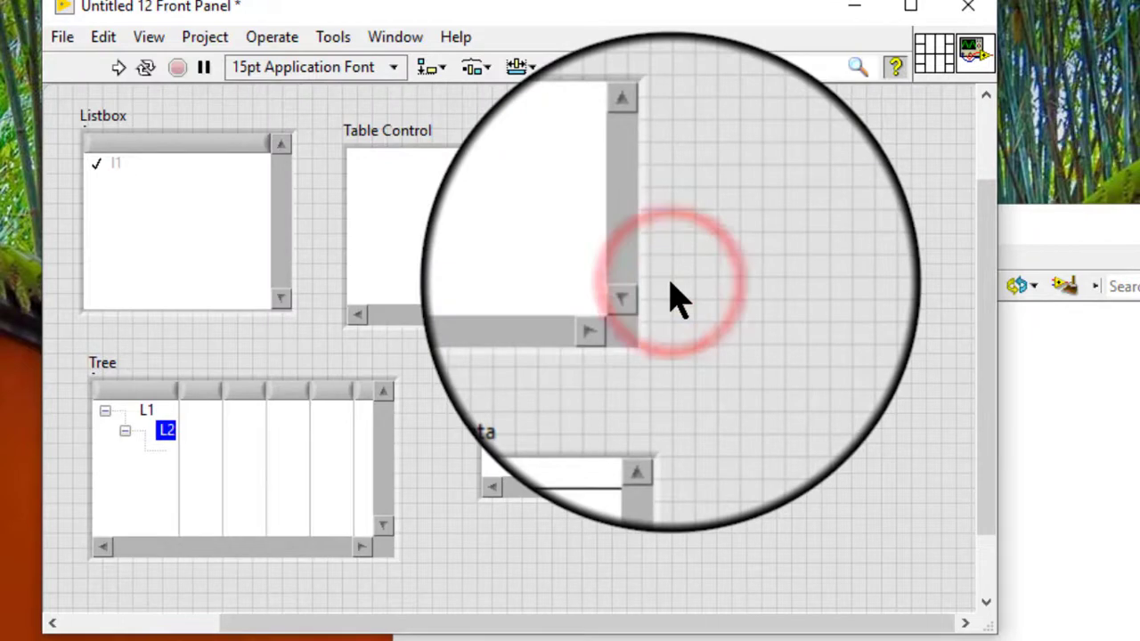
left_click(323, 415)
Set the Tree's hierarchy lines to Default, then settle on Visible.
right_click(325, 415)
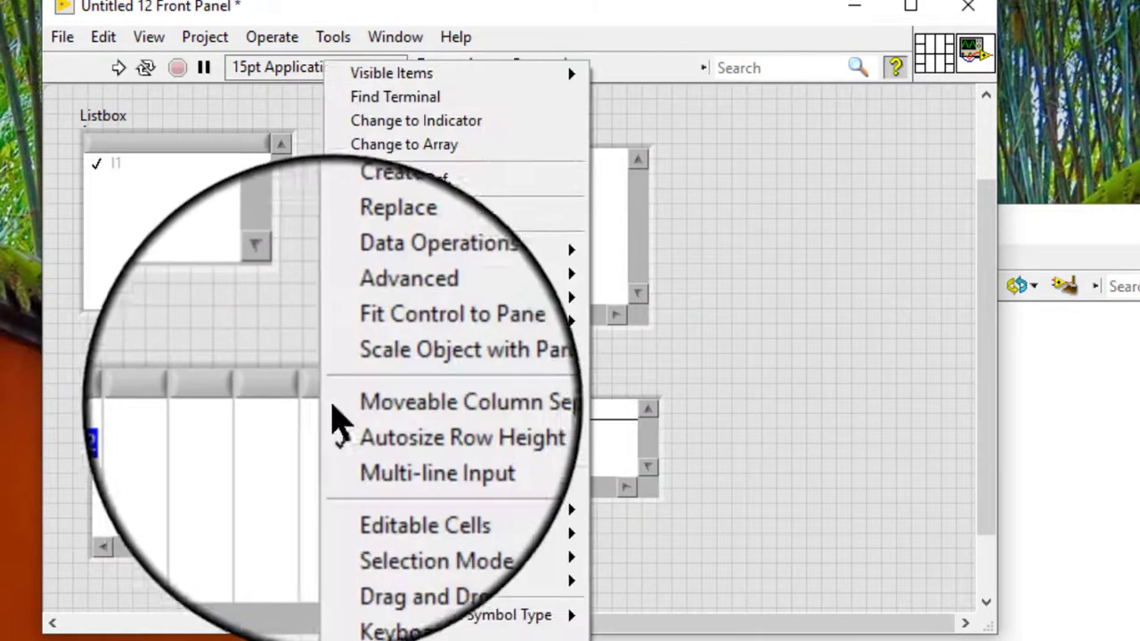
mouse_move(444, 78)
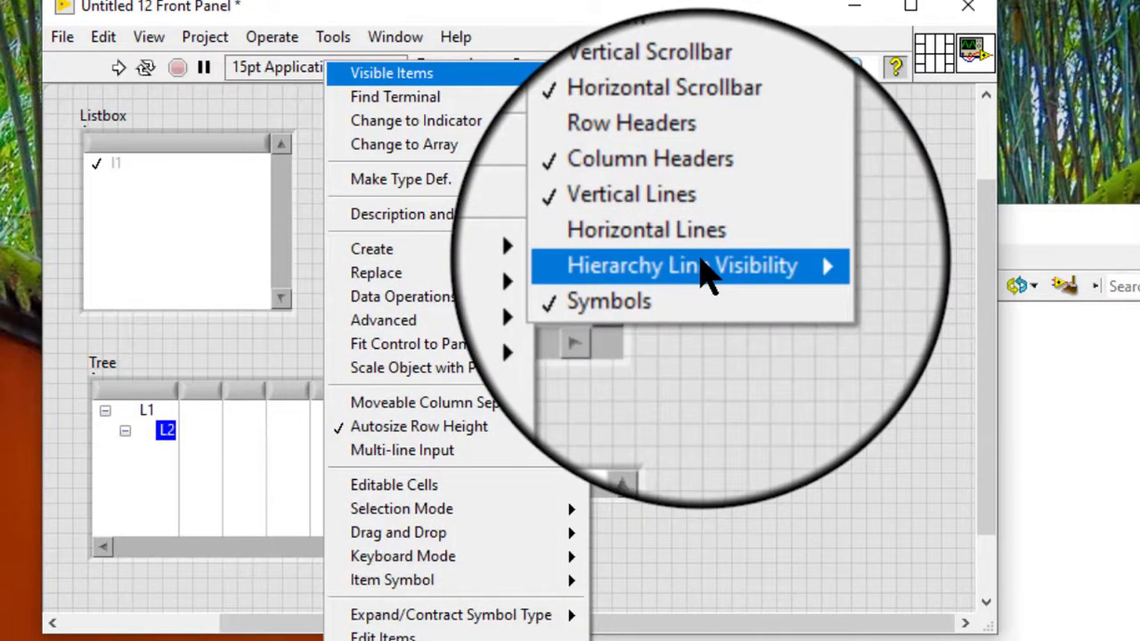
mouse_move(704, 272)
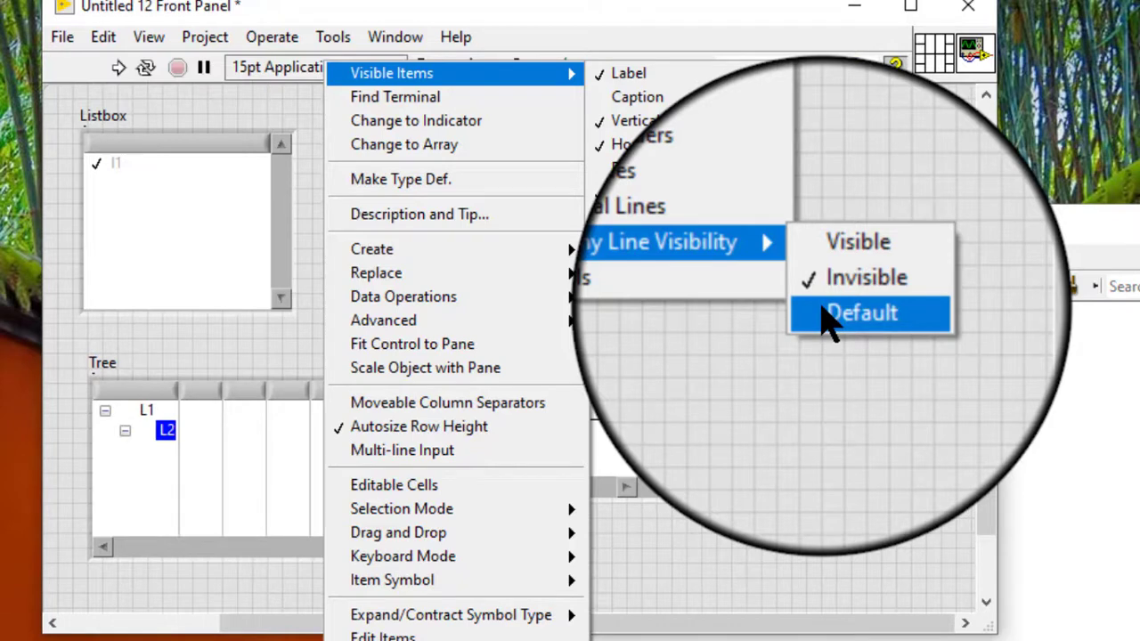
left_click(854, 313)
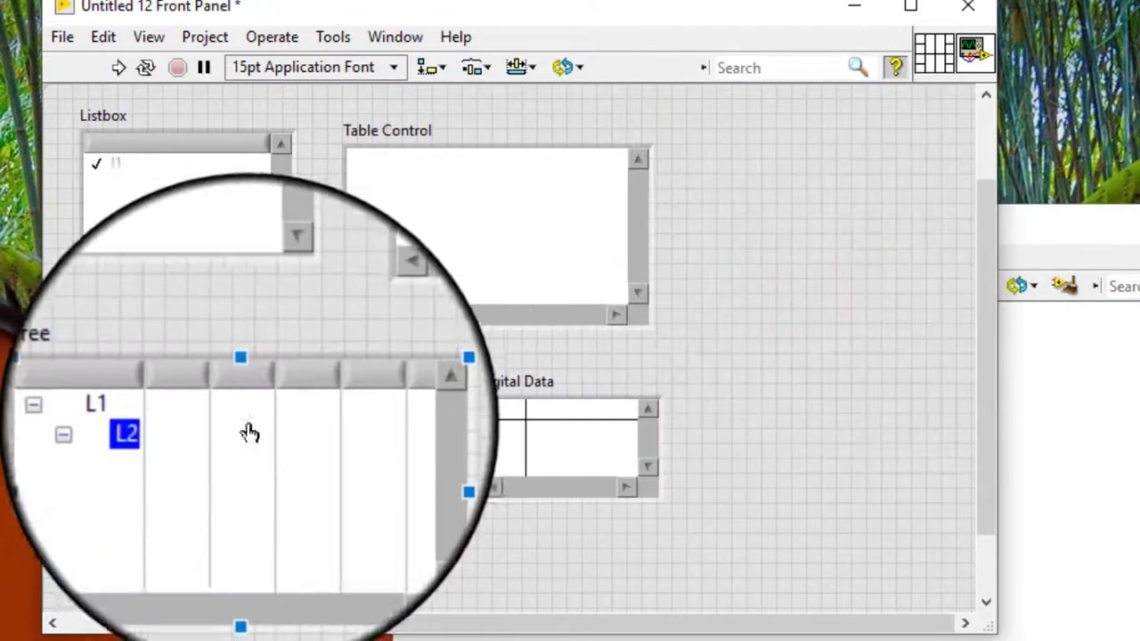
left_click(169, 473)
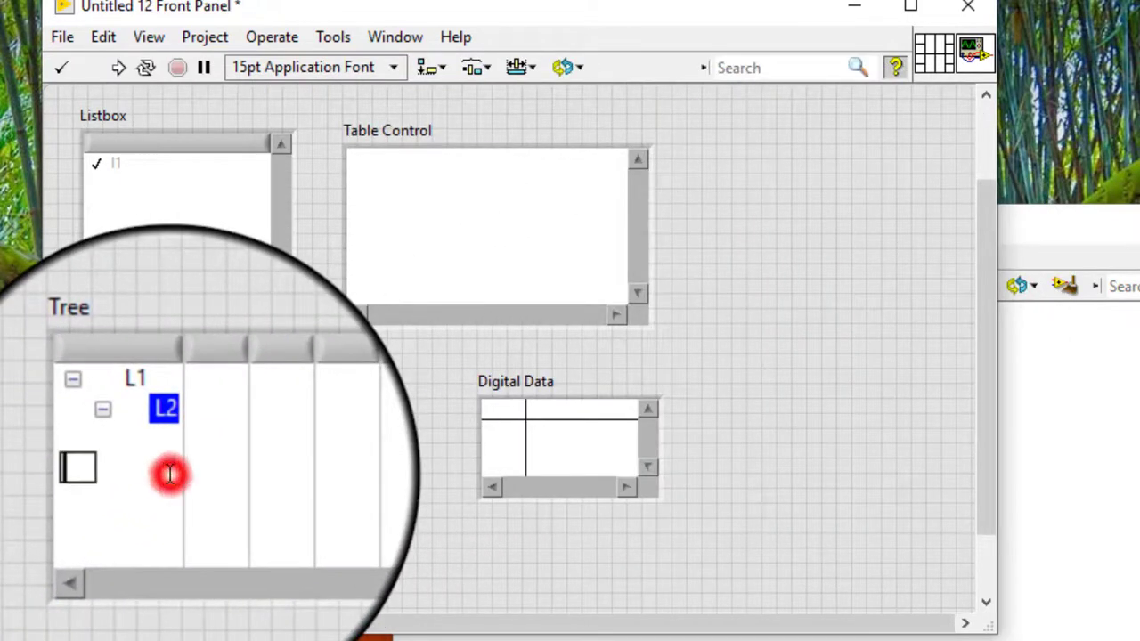
right_click(226, 398)
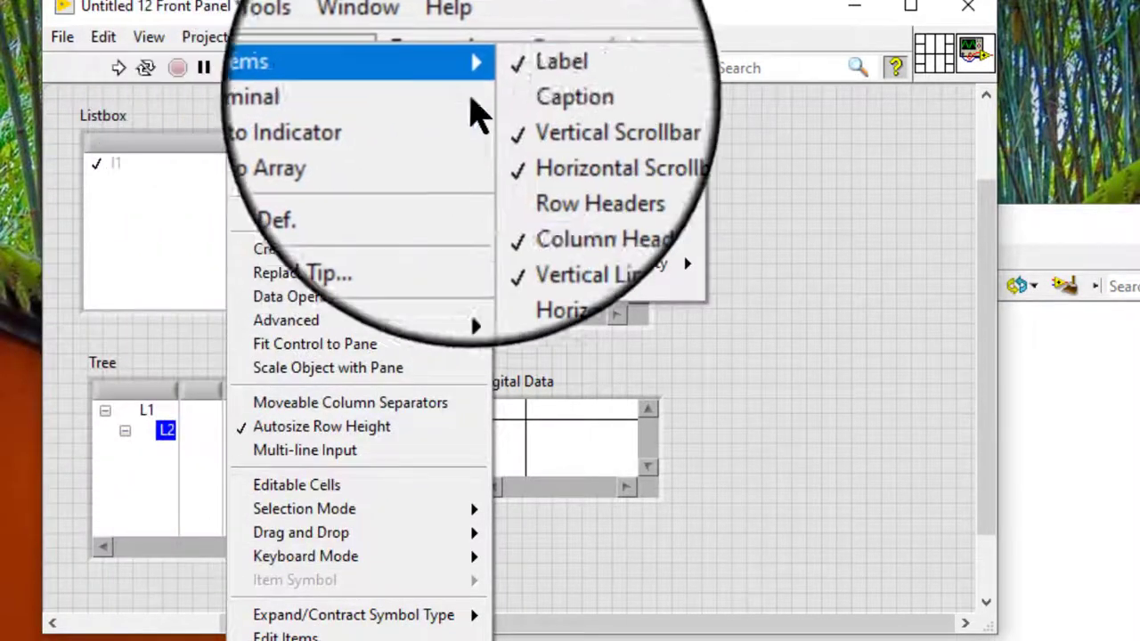
left_click(724, 269)
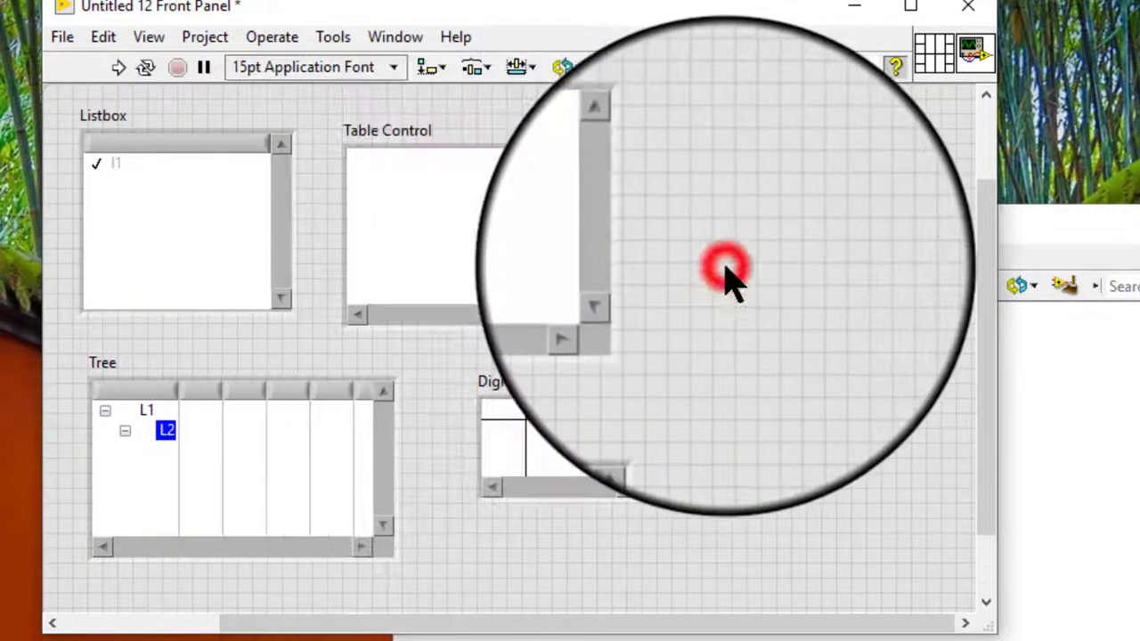
left_click(159, 482)
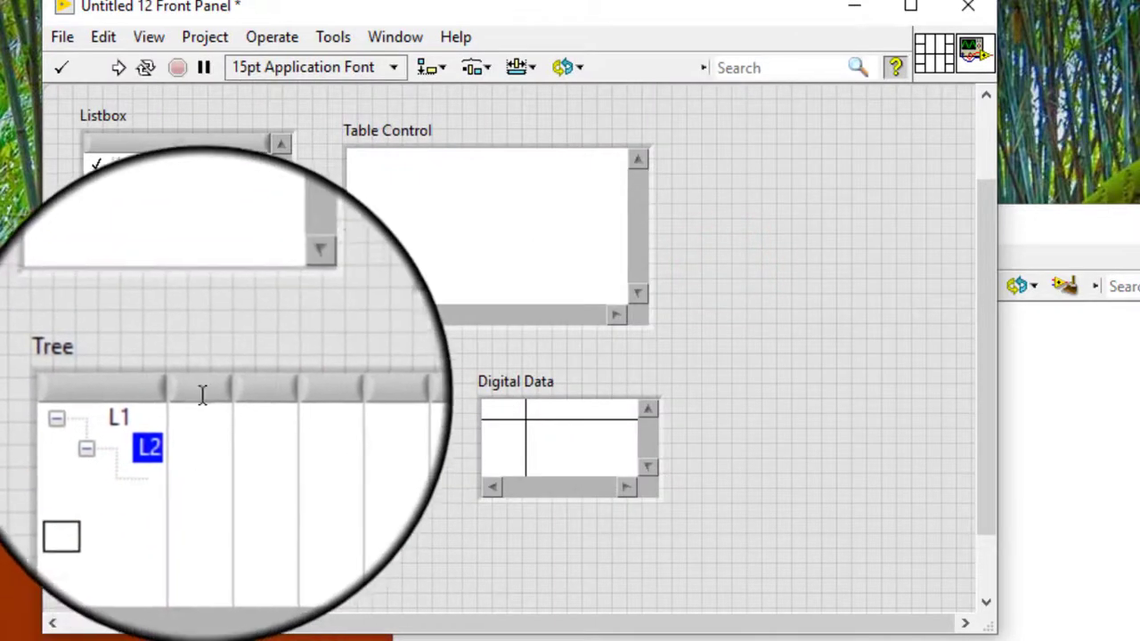
Turn on the Table Control's Index Display under Visible Items.
right_click(381, 181)
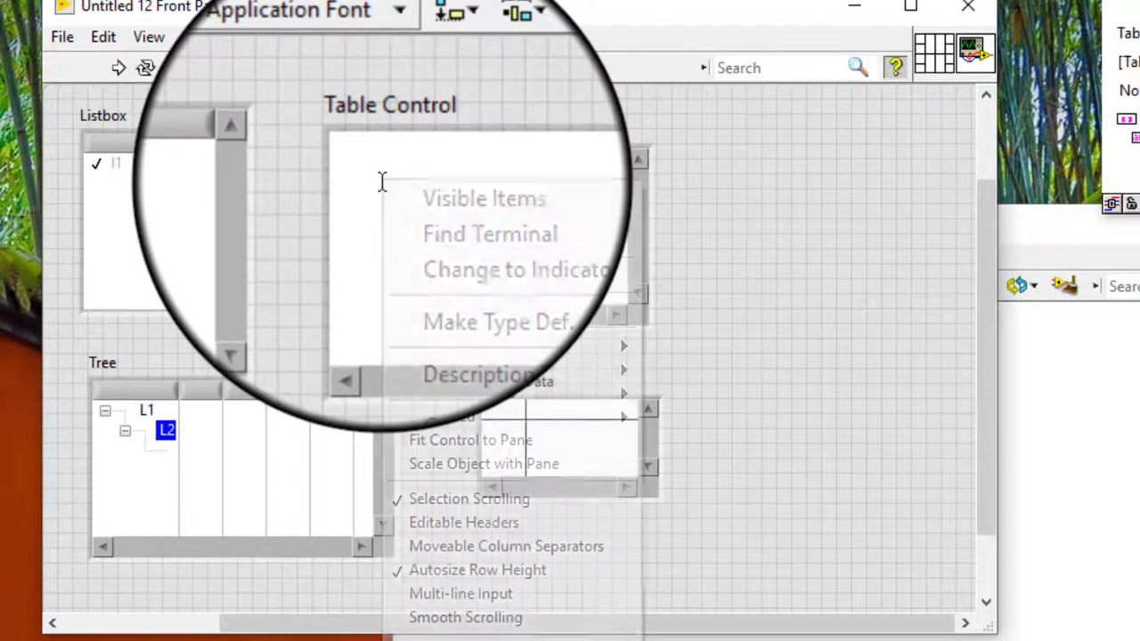
mouse_move(448, 198)
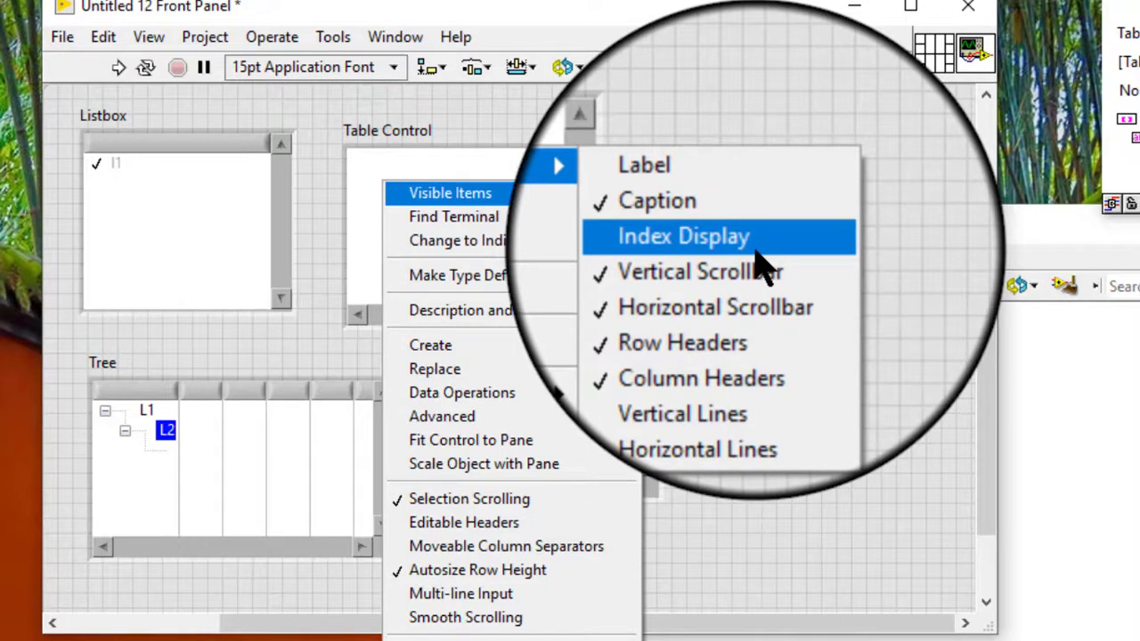
left_click(761, 254)
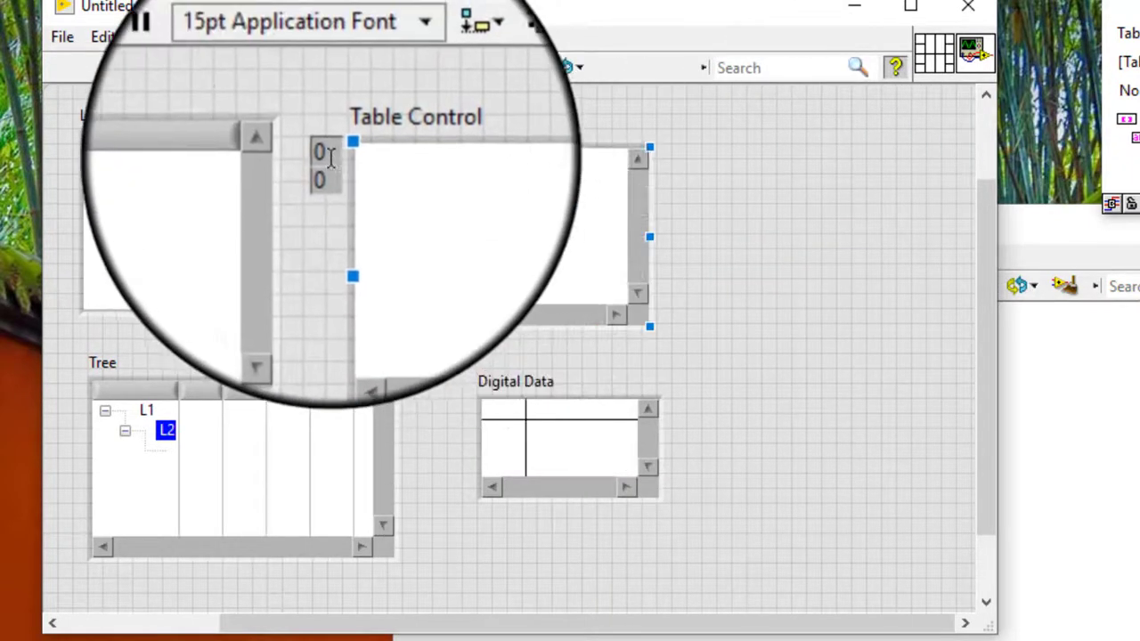
Set the Table Control's row index and column index both to 2.
left_click(326, 154)
type("2")
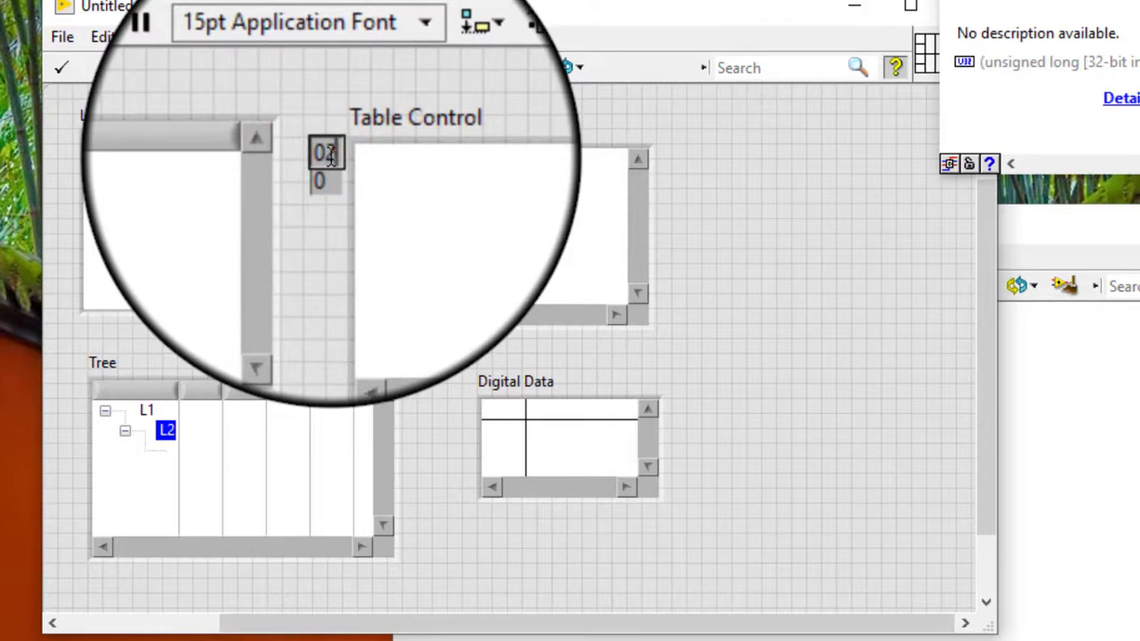
left_click(328, 172)
type("2")
left_click(319, 224)
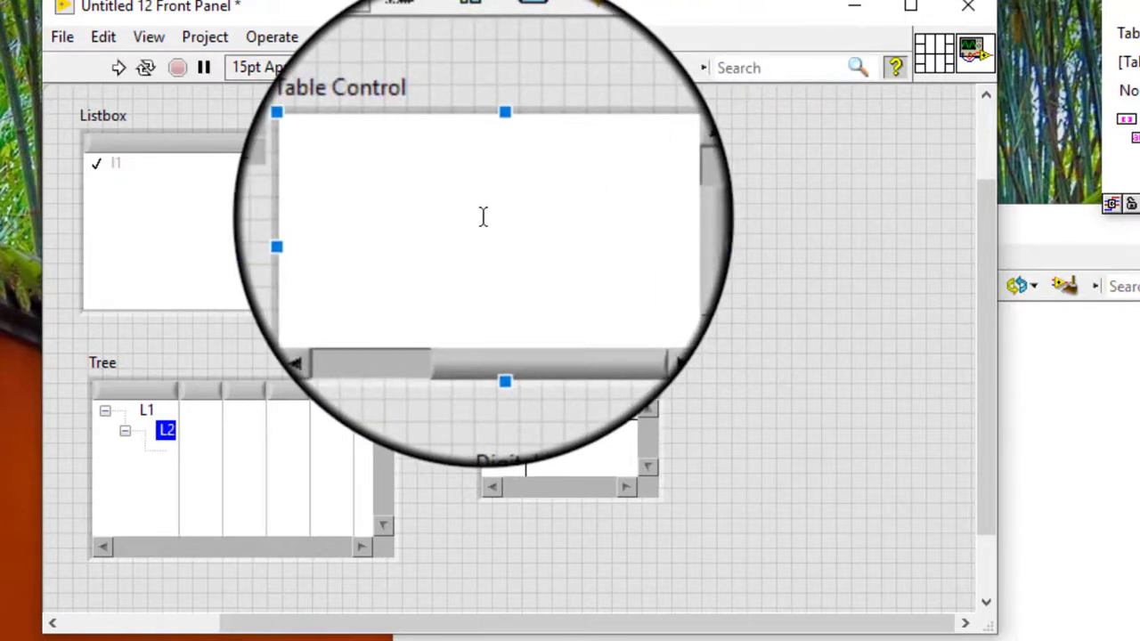
Browse the Table Control's Create > Property Node > Visible Items properties.
right_click(483, 217)
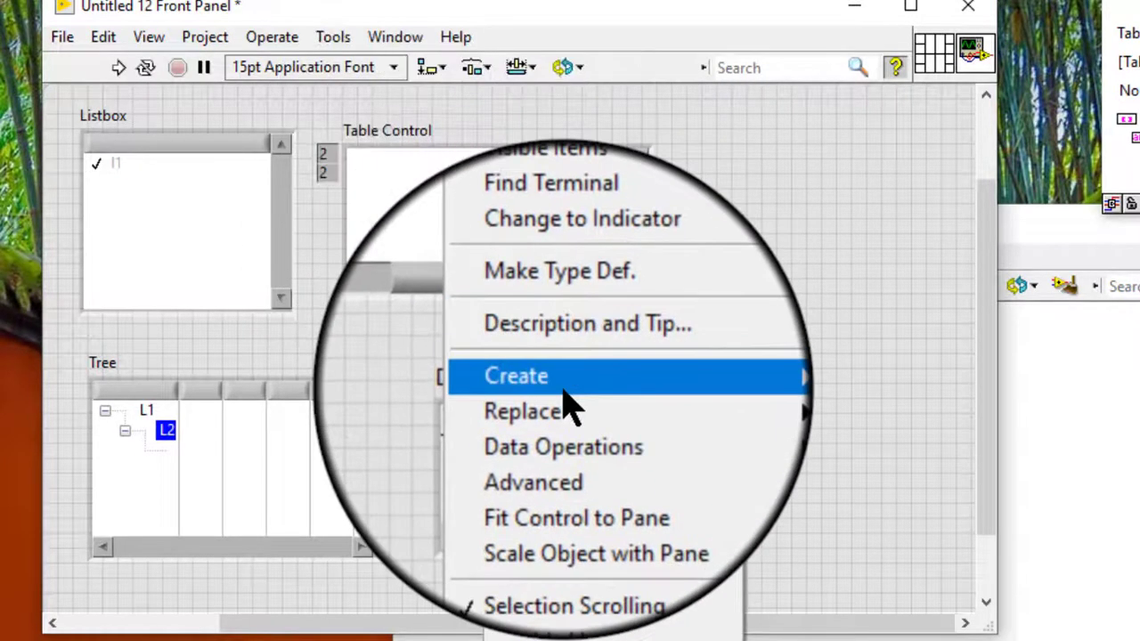
mouse_move(561, 385)
mouse_move(806, 429)
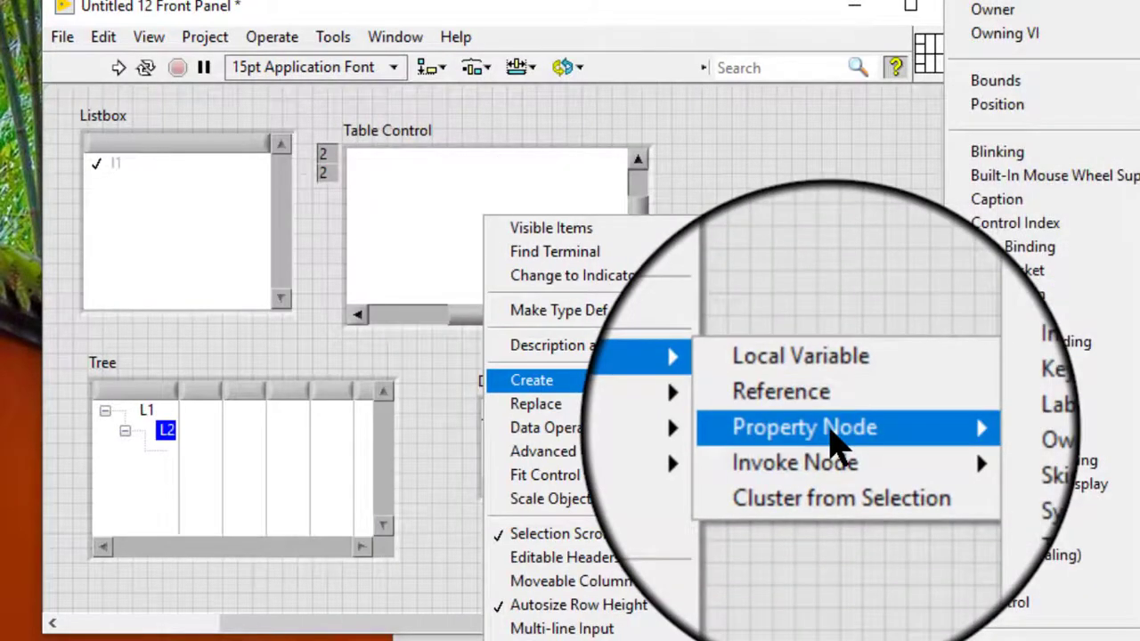
mouse_move(770, 634)
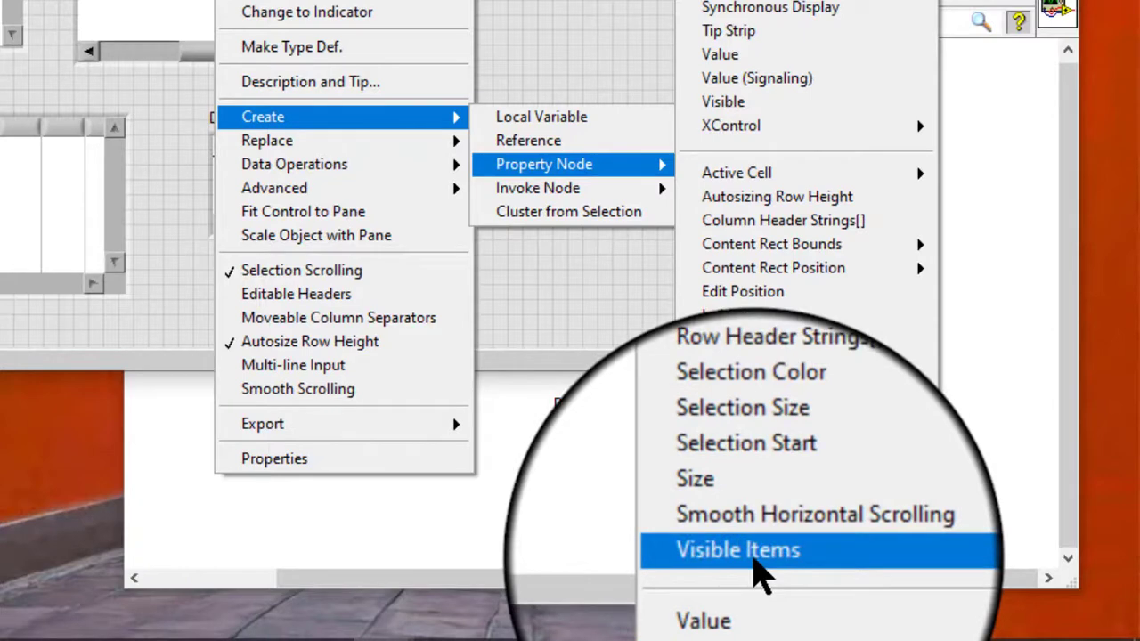
mouse_move(756, 565)
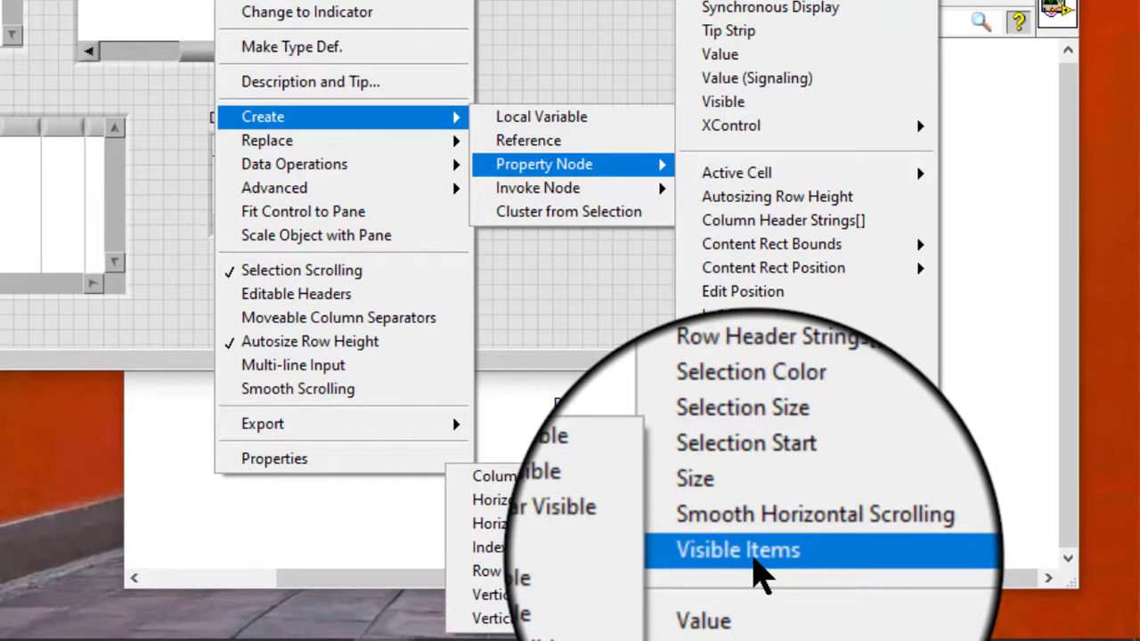